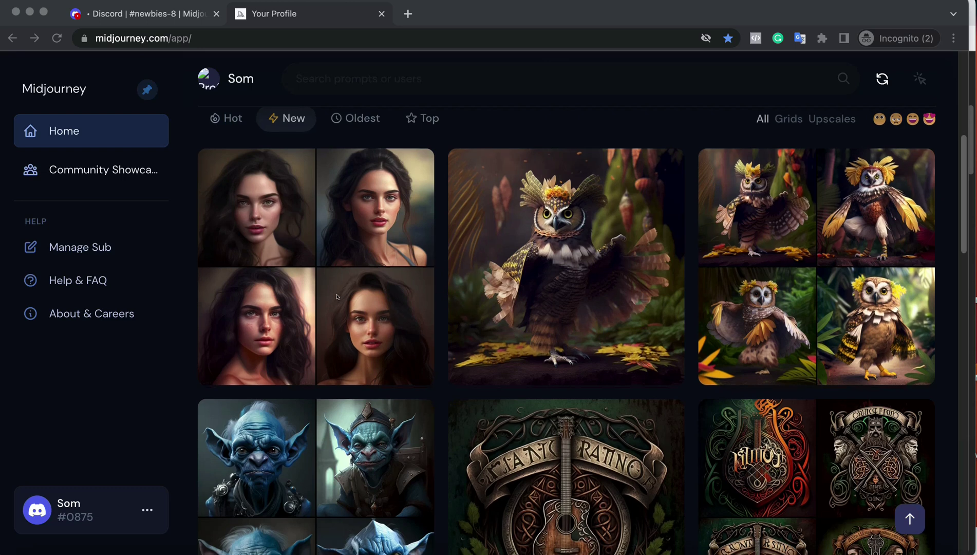
Step: Scroll the Midjourney feed, then settle on the Discord #newbies-8 channel tab
scroll(372, 175, down, 1)
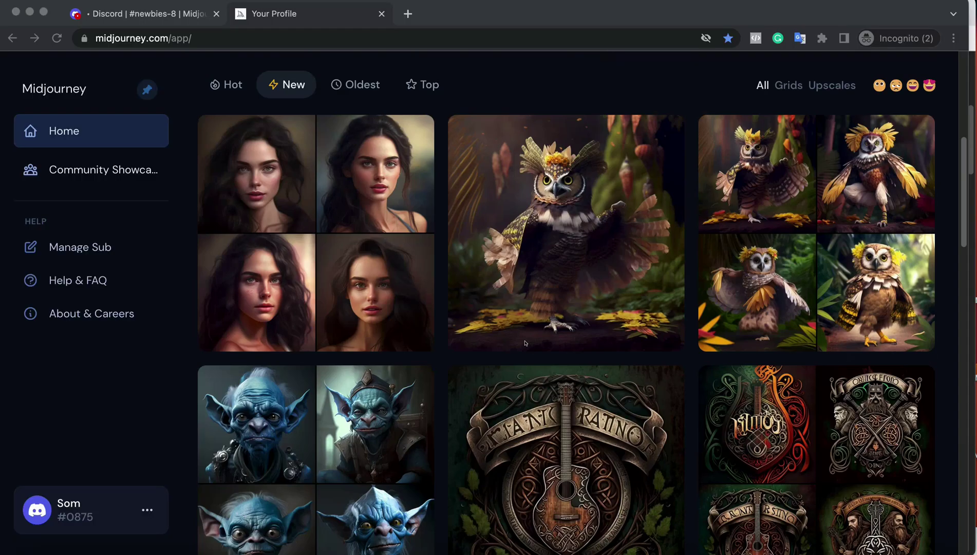
scroll(525, 342, down, 1)
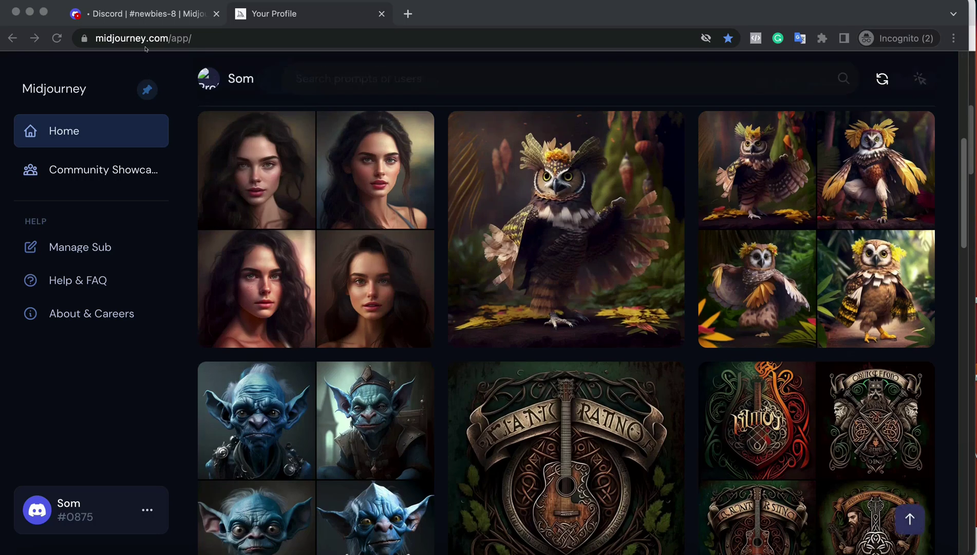
scroll(339, 116, up, 7)
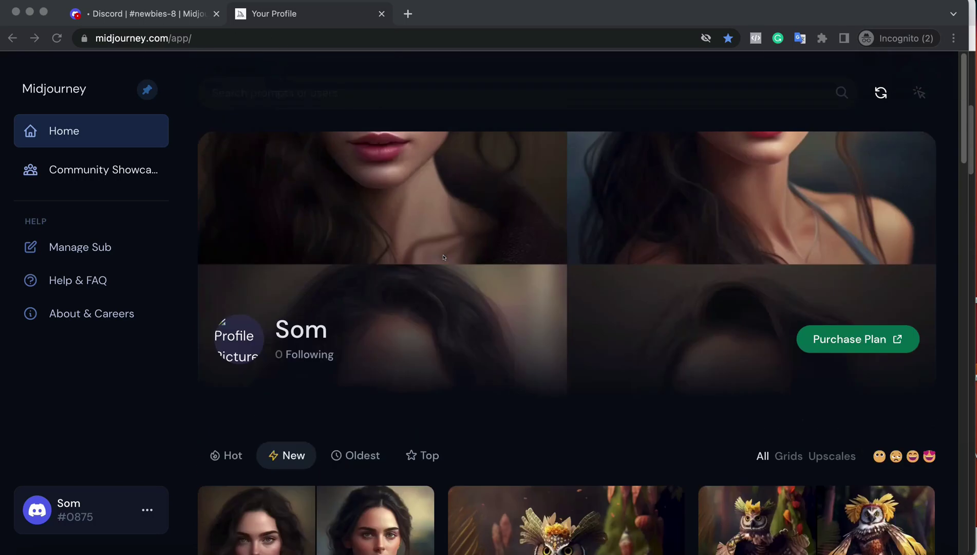
scroll(339, 116, down, 6)
click(181, 14)
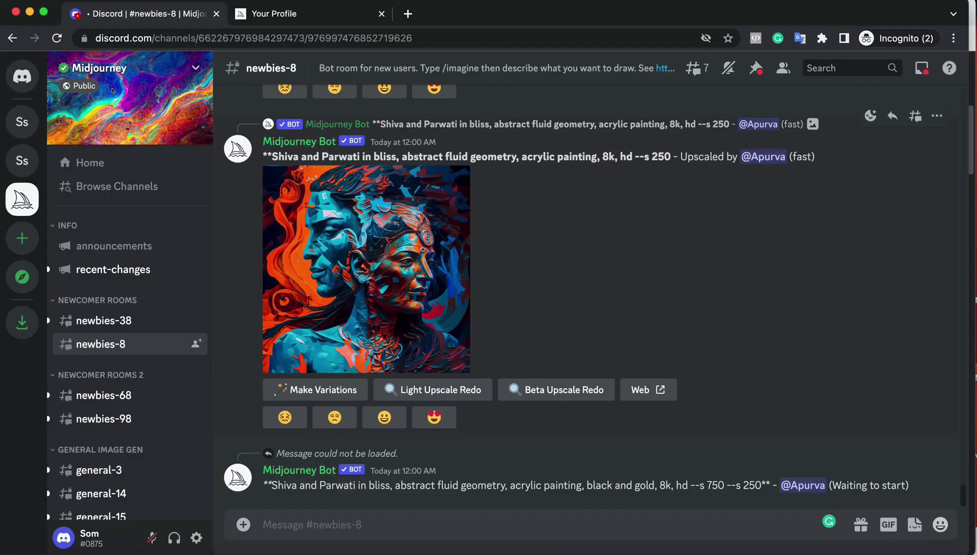
click(321, 14)
click(146, 14)
click(302, 15)
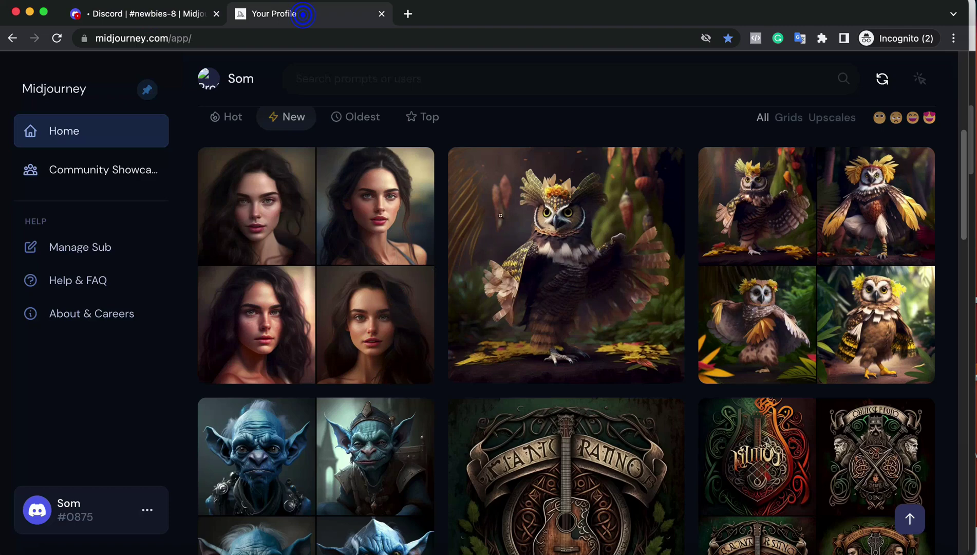
click(165, 14)
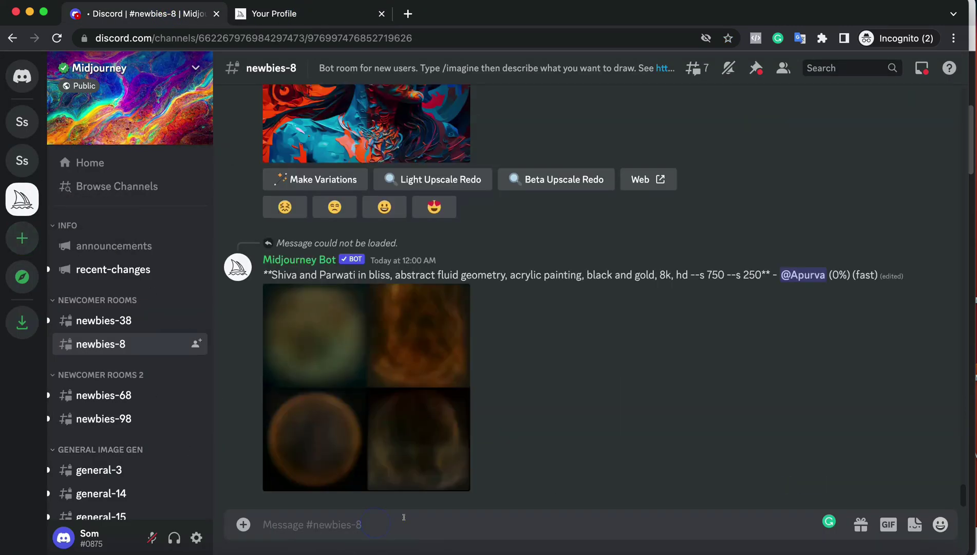
Step: Paste the portrait prompt into an /imagine command, then clear the garbled message box
text(/)
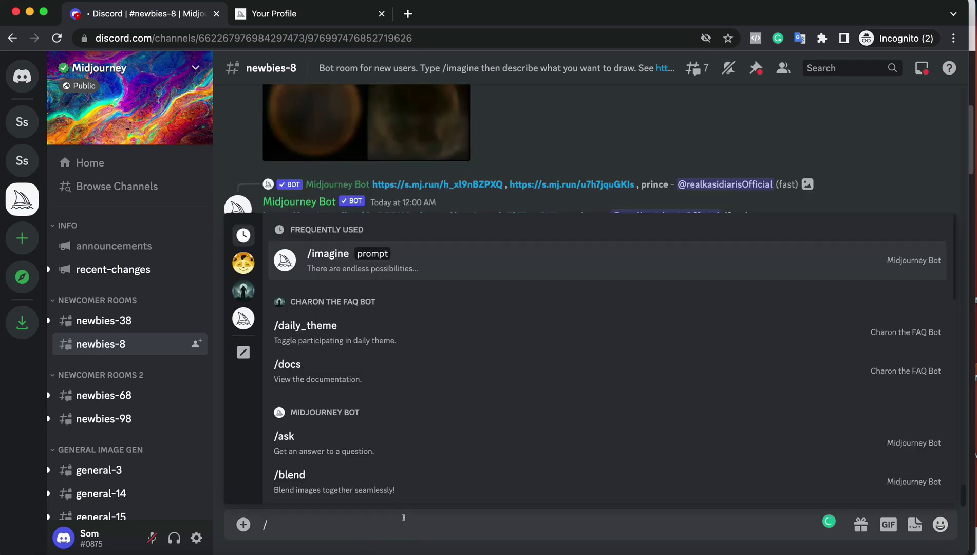
click(457, 260)
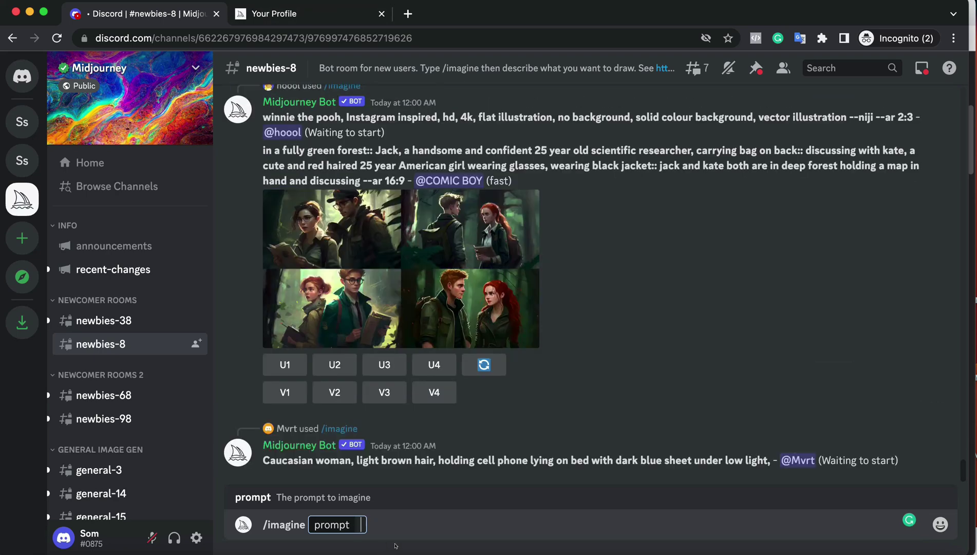
text(beautiful 25yo model brunette, flirt, pouty lips, smile, sharp-focus, very sharp 8k)
mouse_move(383, 524)
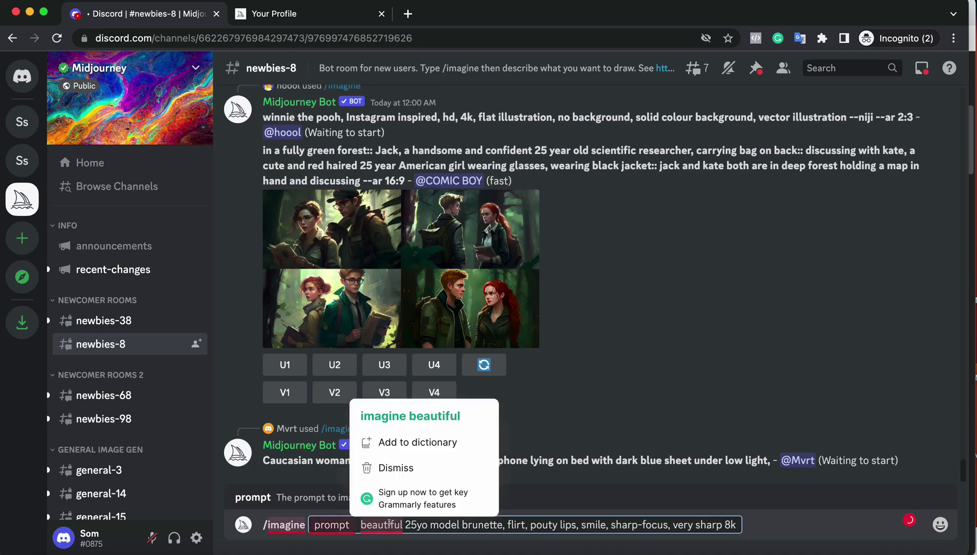
click(378, 414)
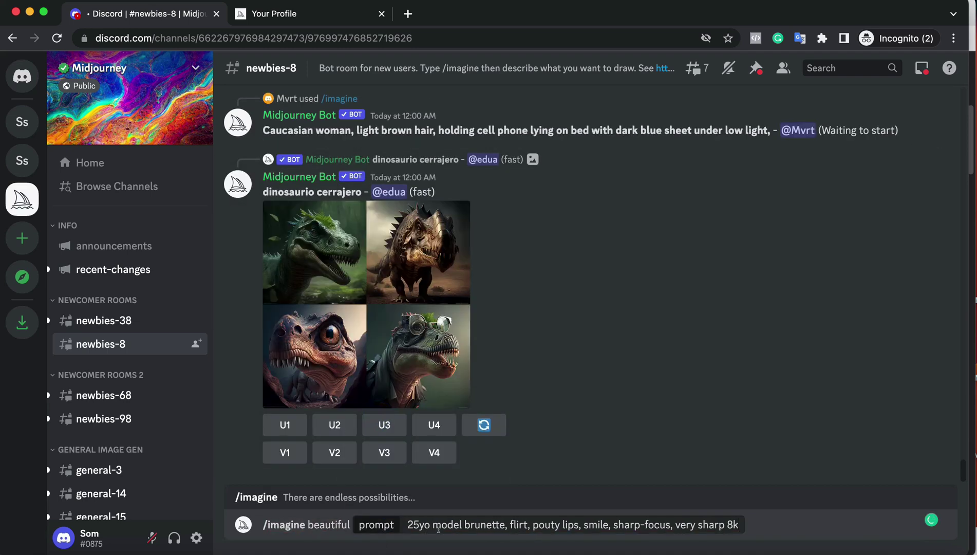
key(alt+BackSpace)
key(alt+BackSpace)
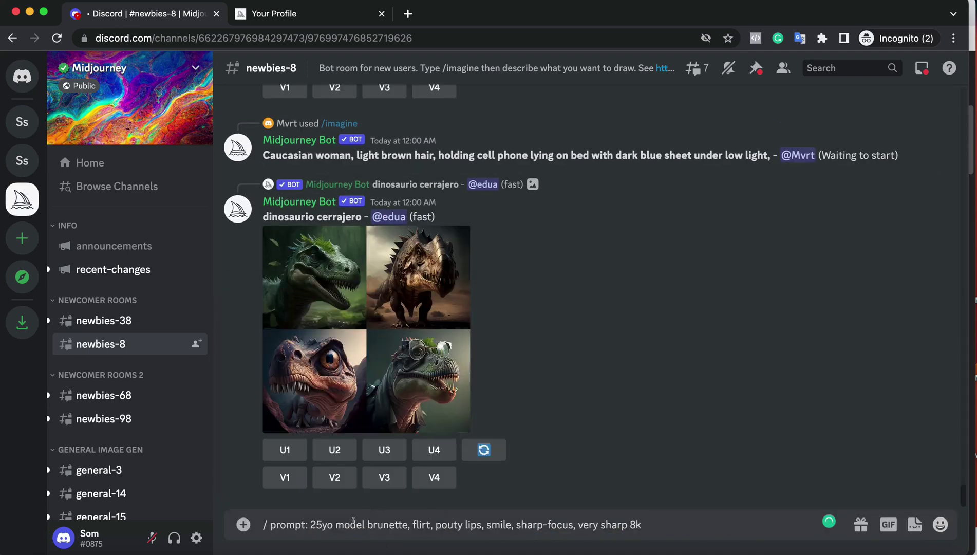
drag(678, 527, 79, 508)
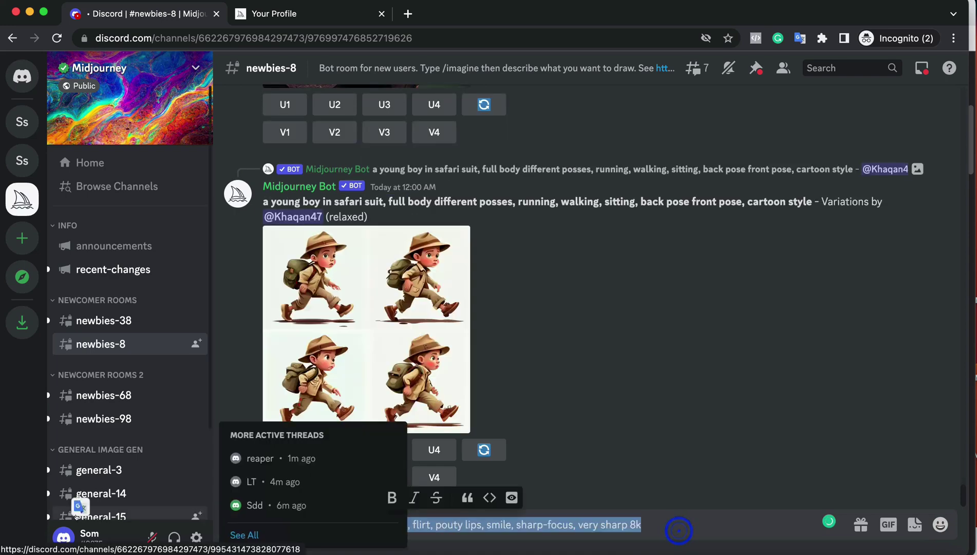
key(BackSpace)
click(502, 524)
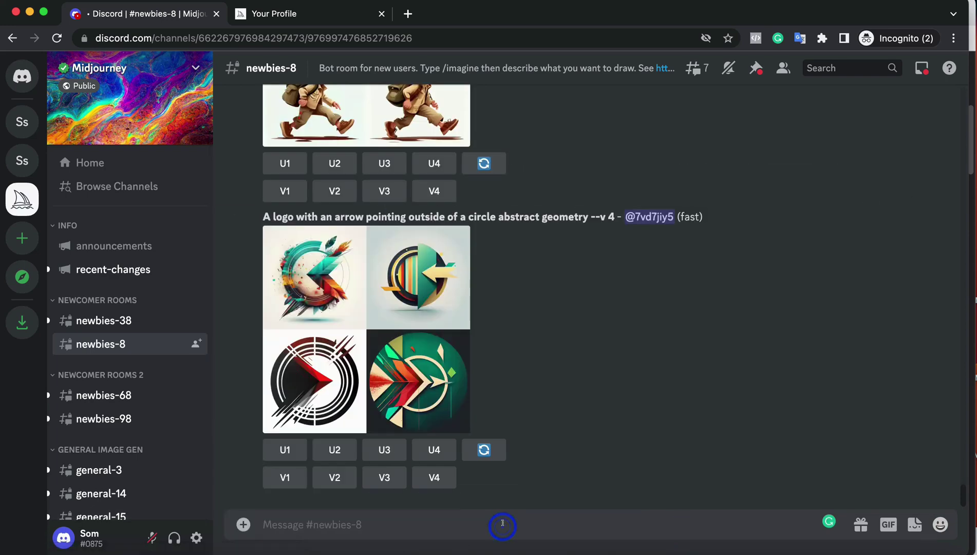
Step: Send a fresh /imagine prompt with 'brunette,' removed and 'looking in camera' appended
text(/)
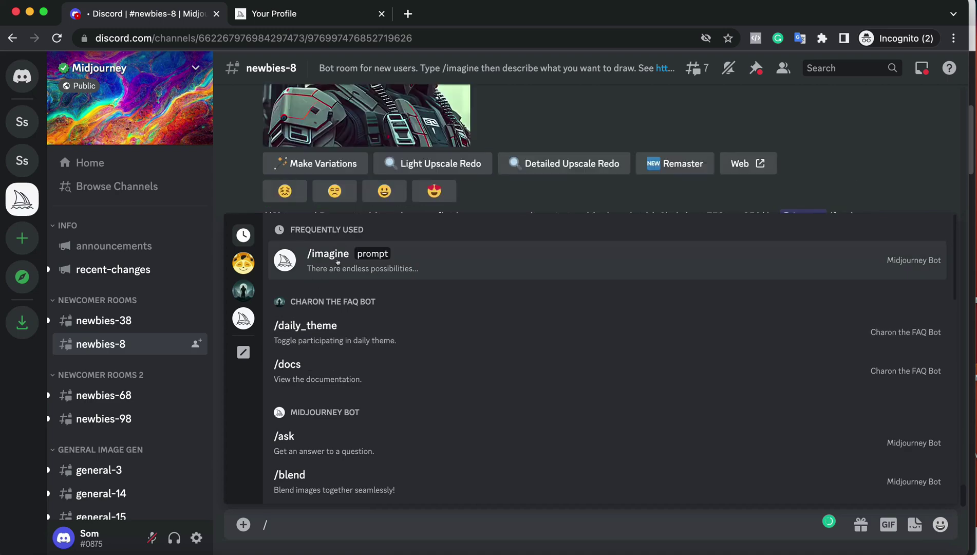
click(331, 257)
text(beautiful 25yo model brunette, flirt, pouty lips, smile, sharp-focus, very sharp 8k)
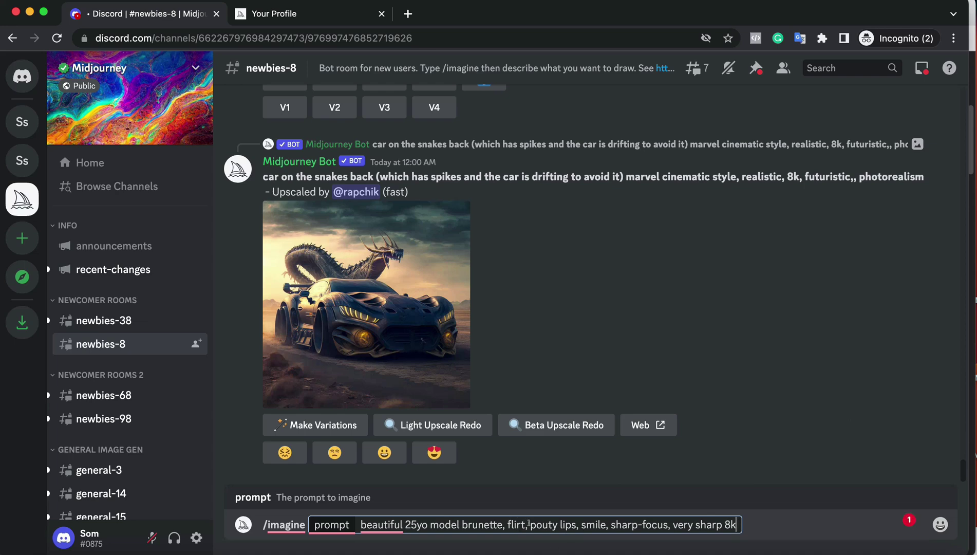
drag(505, 522, 458, 523)
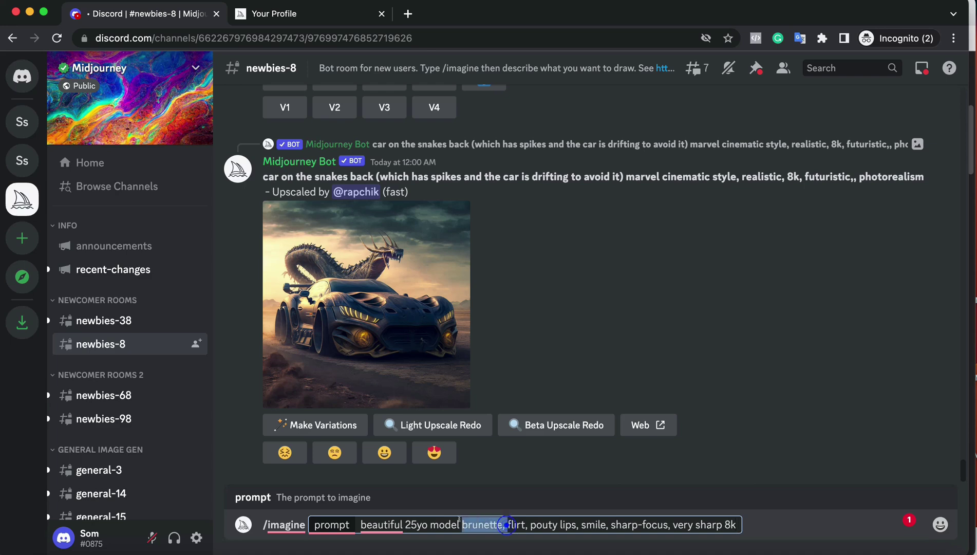
key(BackSpace)
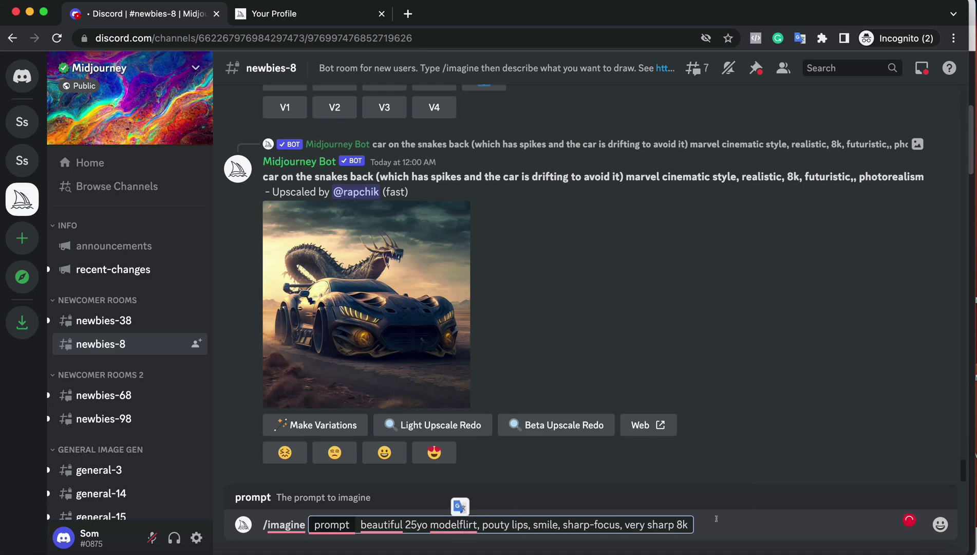
click(693, 522)
text(lo)
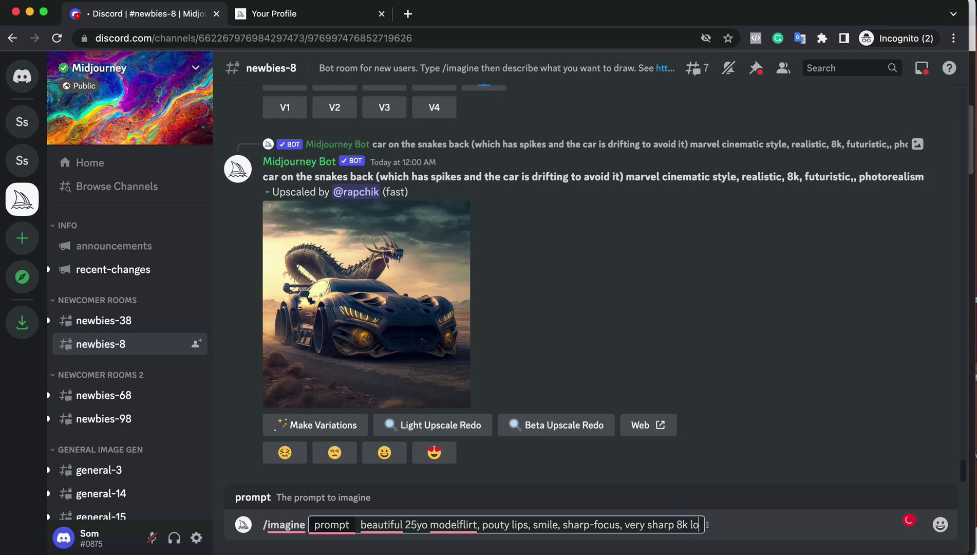
text(oking in)
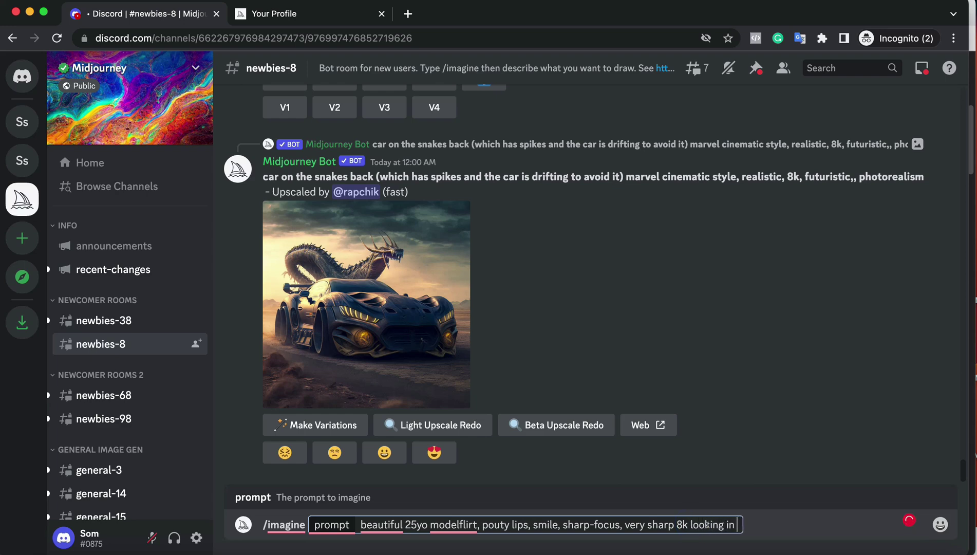
text( camera)
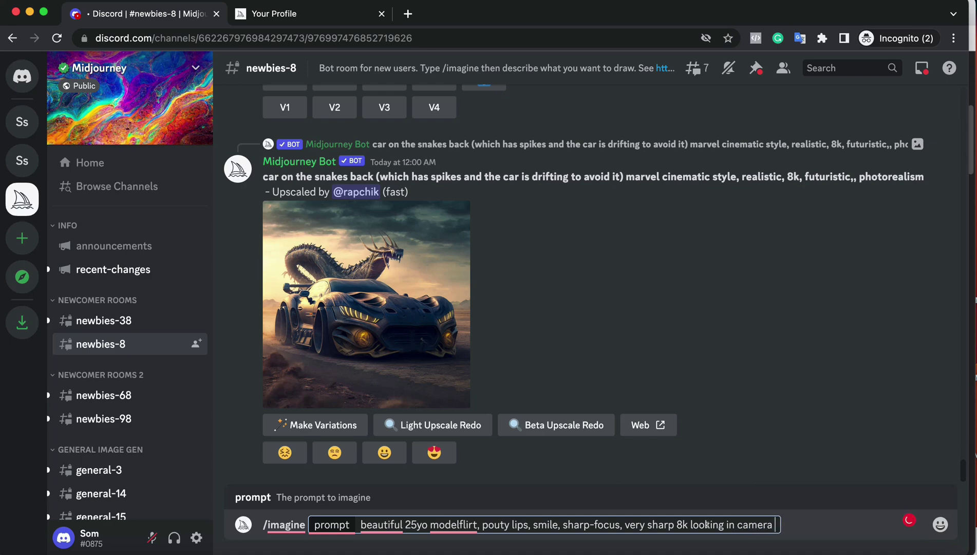
key(Return)
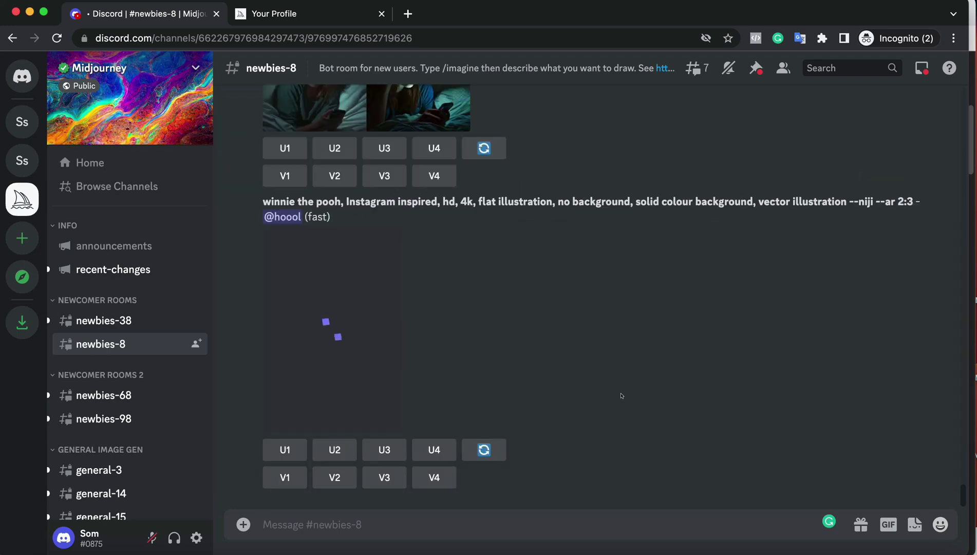
Step: Preview the four-portrait grid, then request upscales U4 and U1
scroll(552, 339, up, 3)
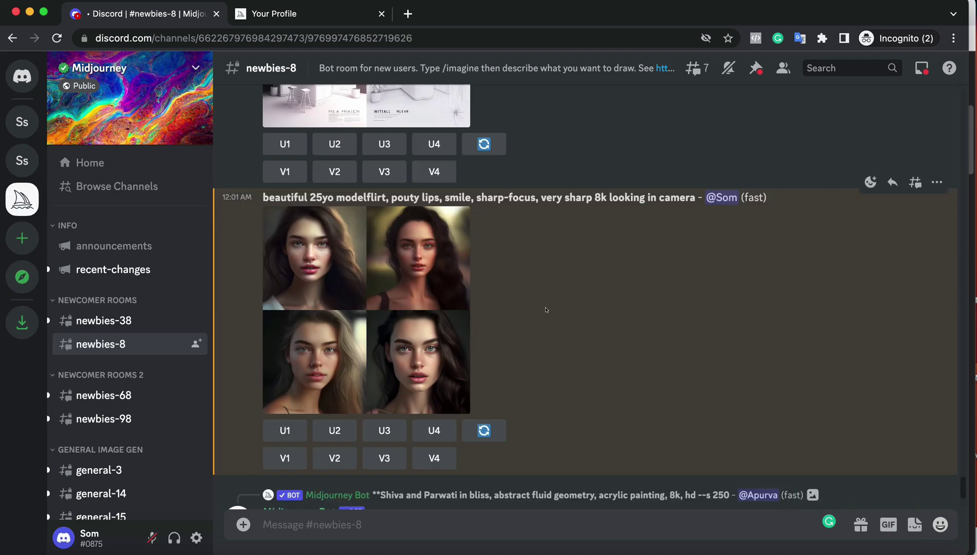
click(446, 359)
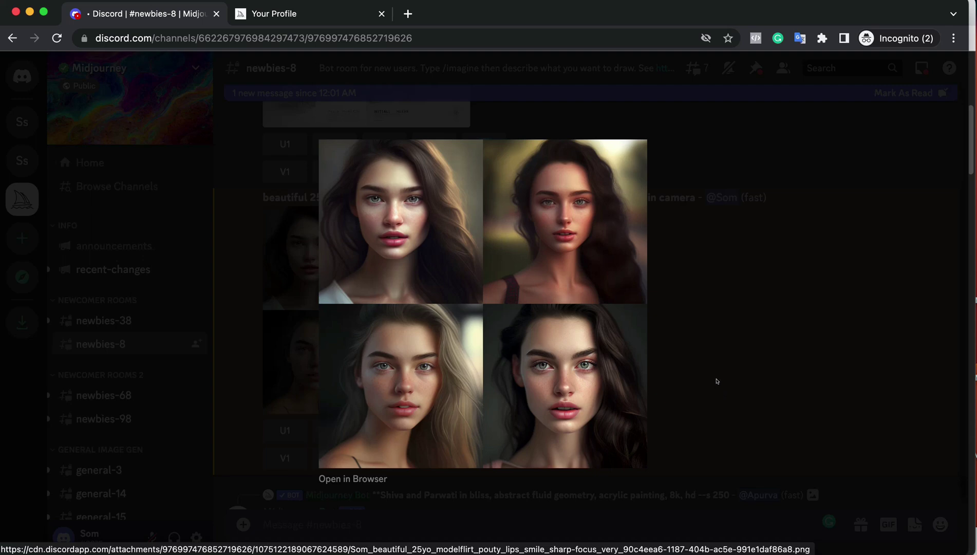
click(717, 381)
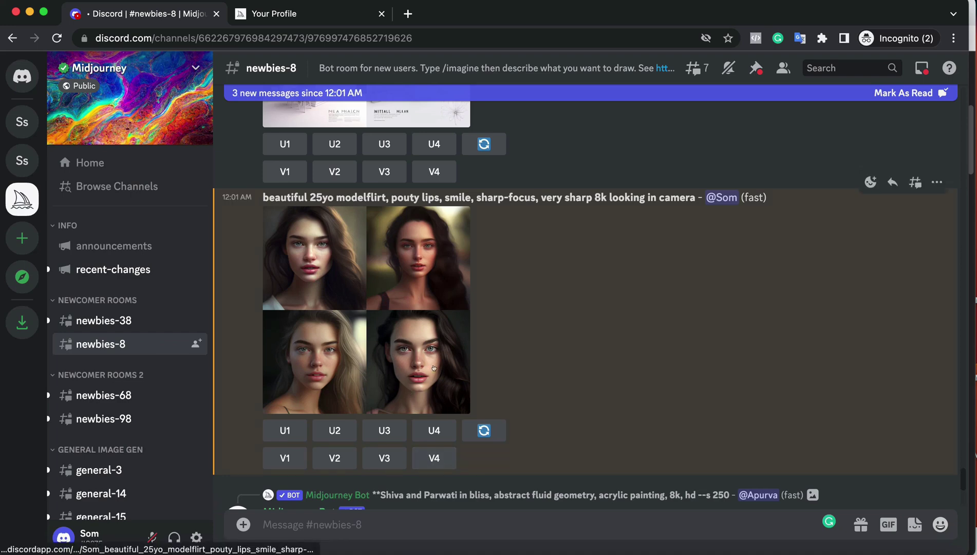
click(439, 431)
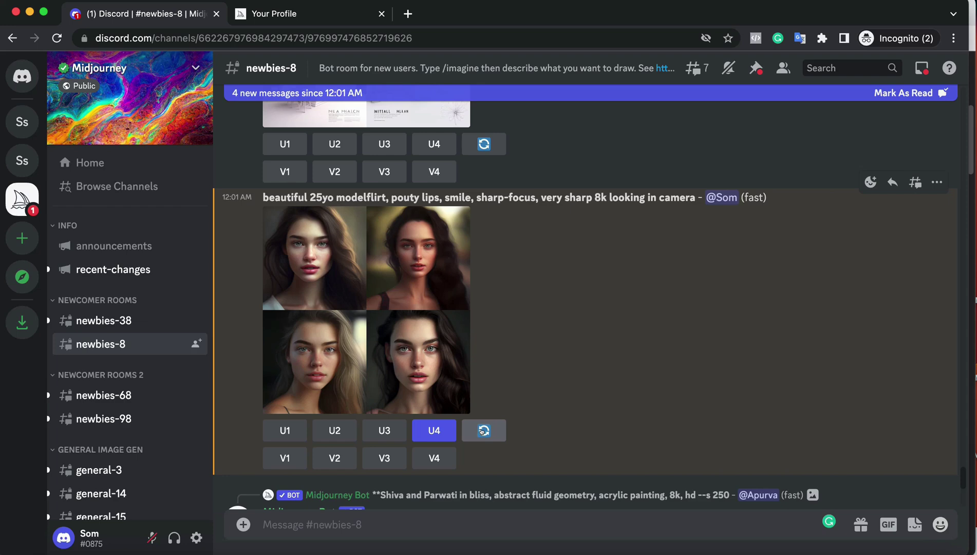
click(284, 430)
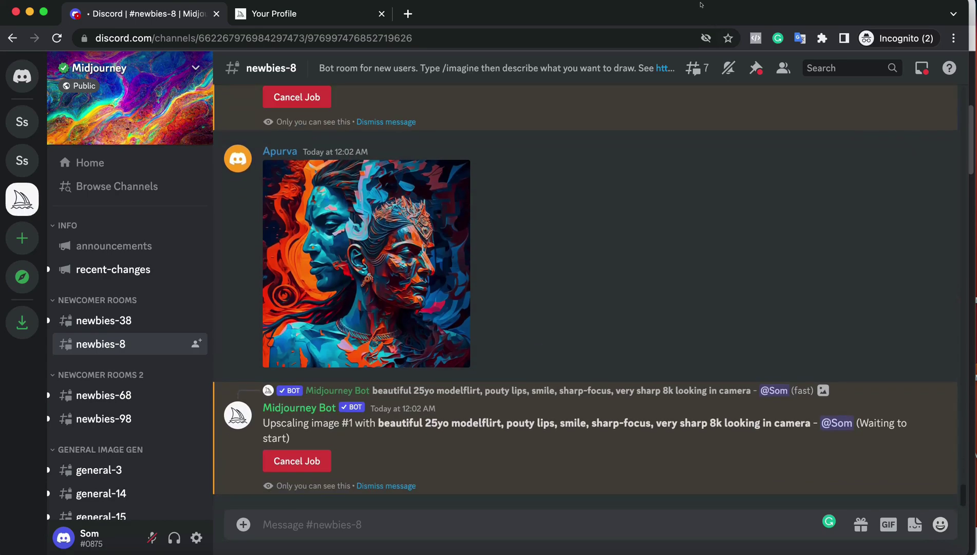
Step: Open the upscaled brunette portrait full-size and choose Save Image As to Downloads
click(701, 6)
click(703, 35)
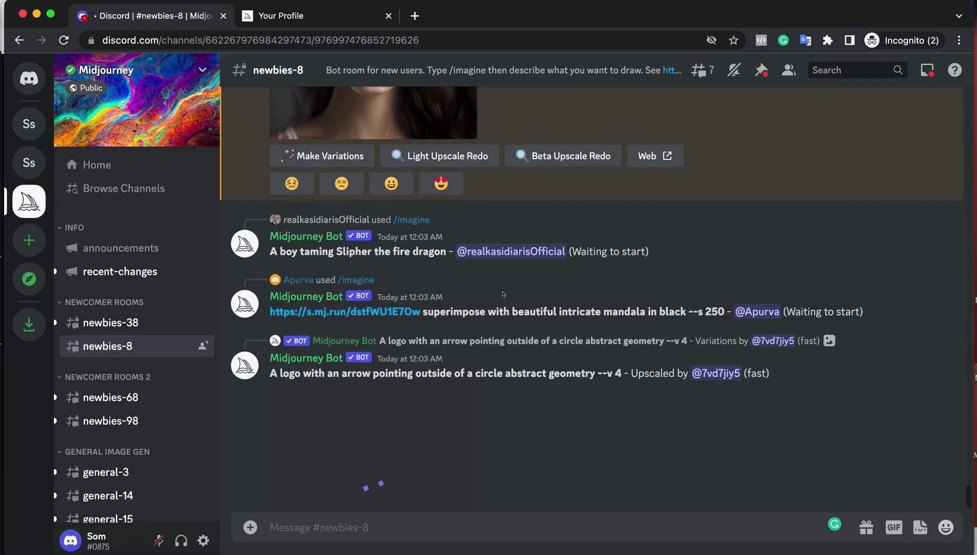
scroll(501, 308, up, 5)
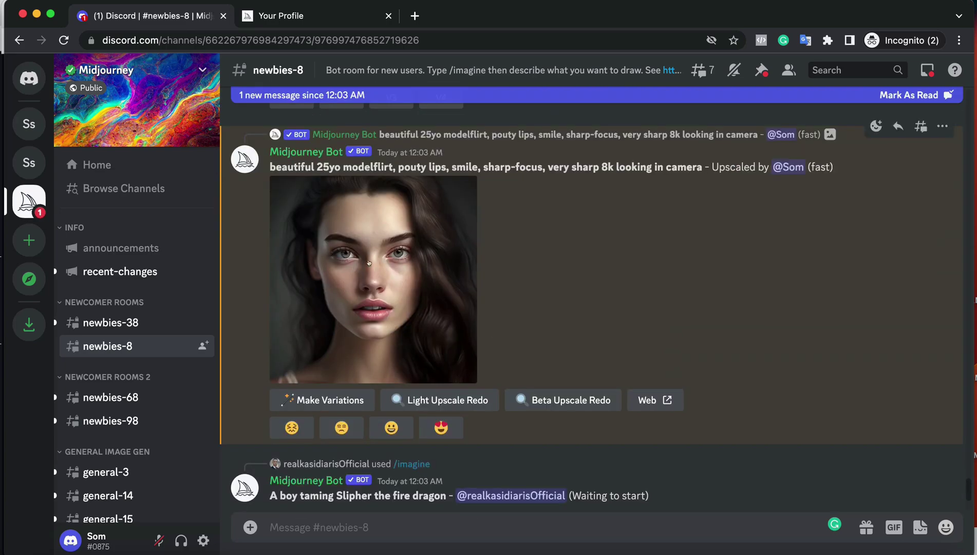
click(383, 264)
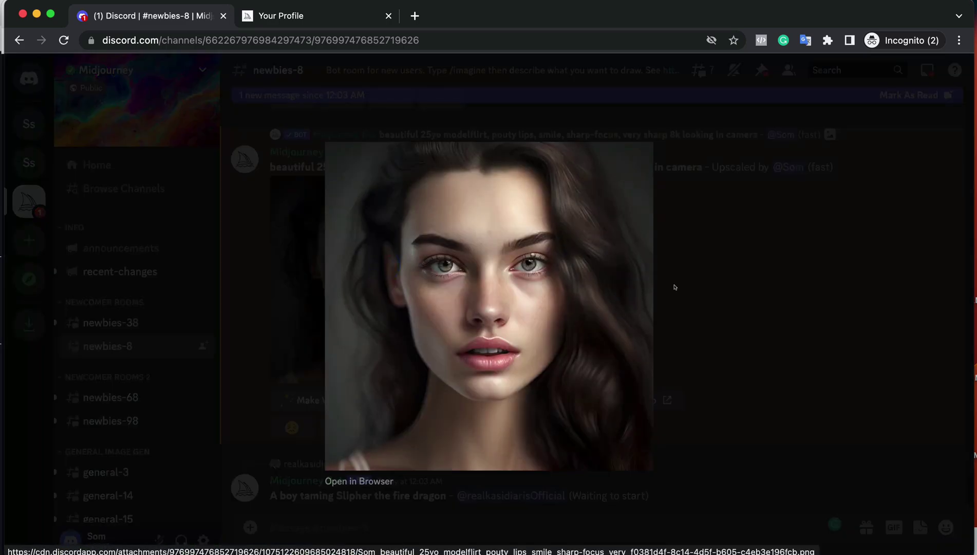
click(742, 325)
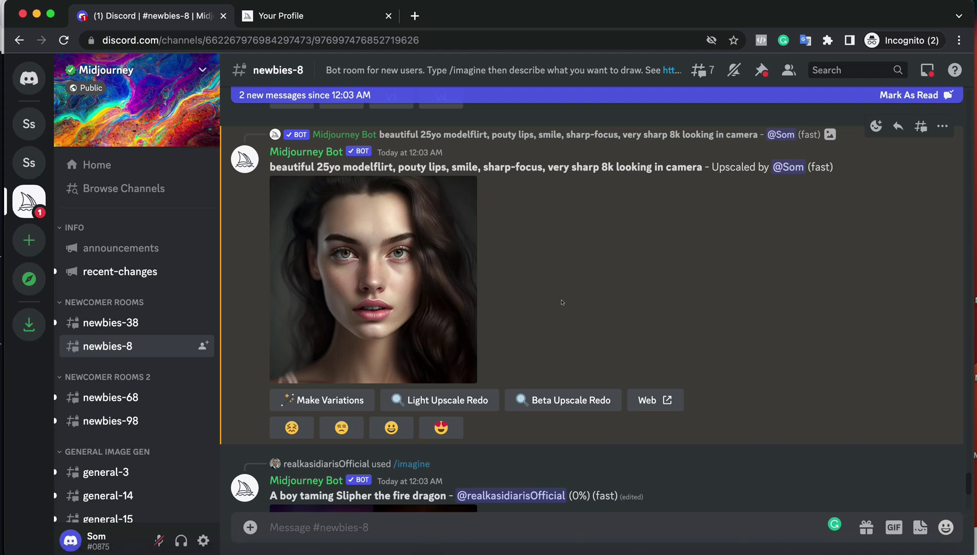
scroll(527, 319, up, 3)
scroll(568, 374, down, 3)
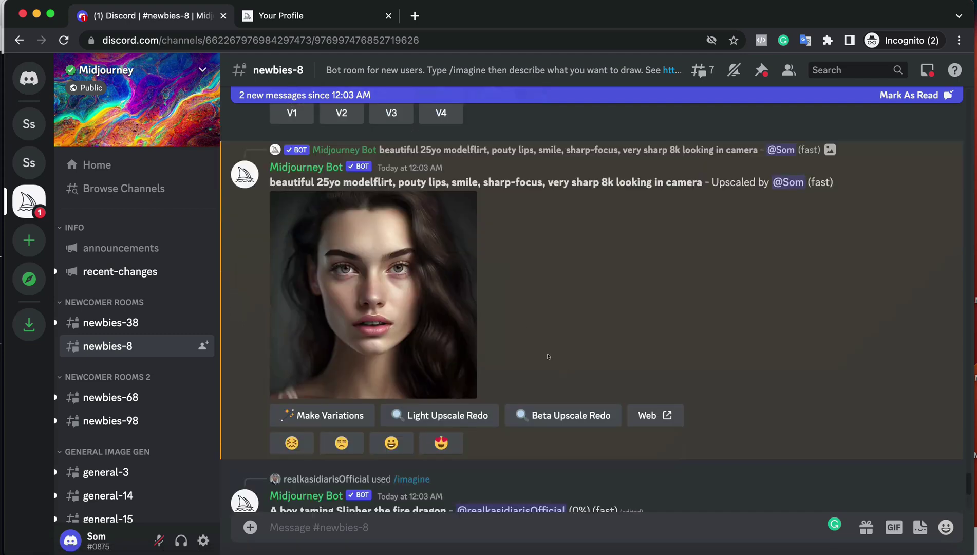
click(371, 298)
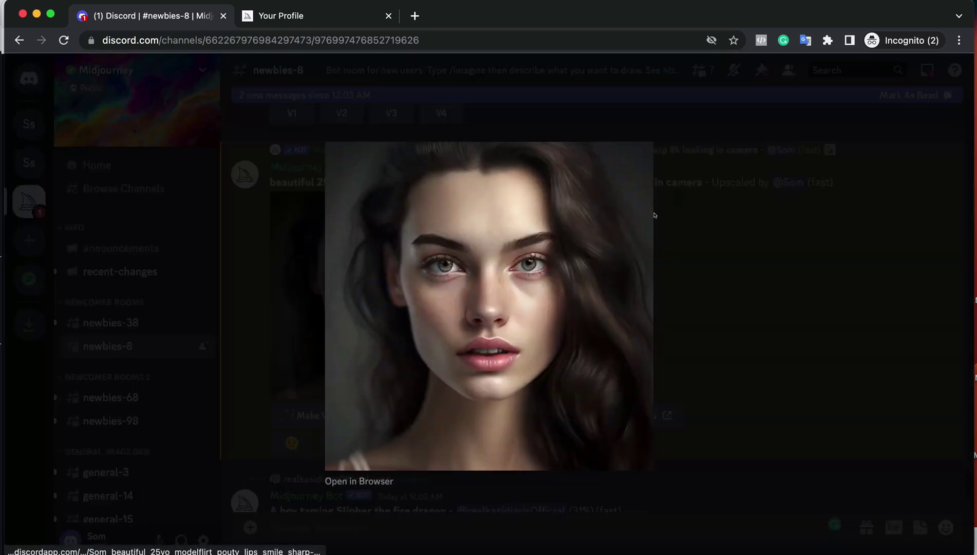
right_click(595, 227)
click(637, 251)
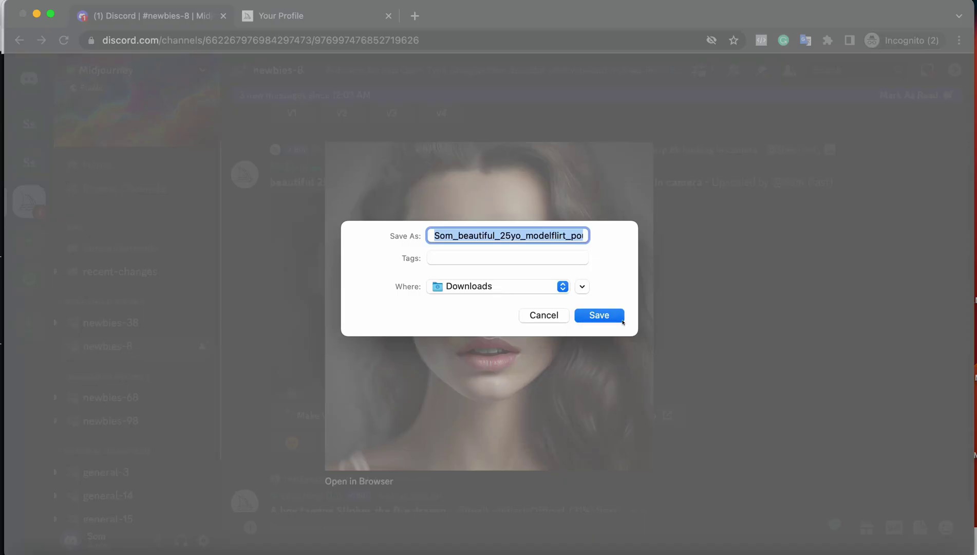
Step: Save the portrait to Downloads, then also save the full-size image from its own tab
click(620, 319)
click(364, 462)
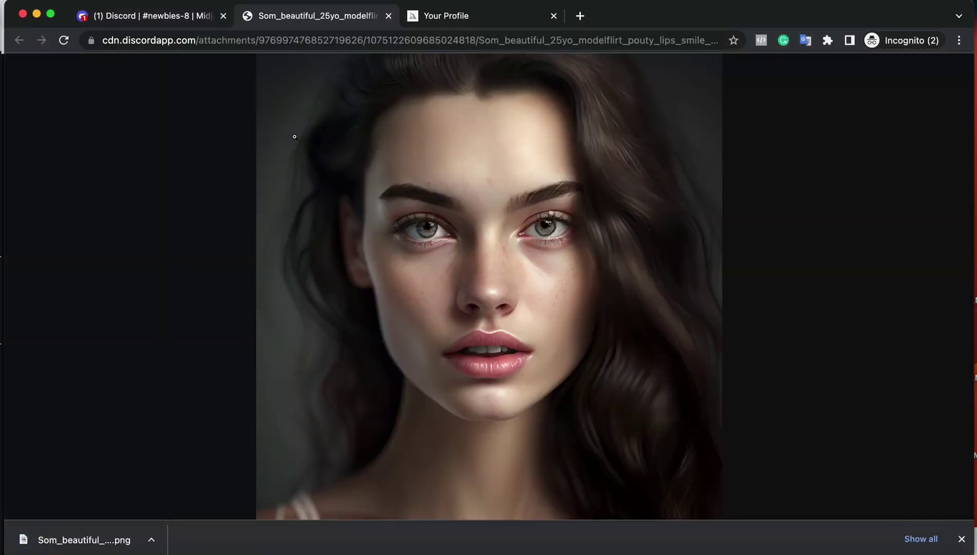
right_click(474, 138)
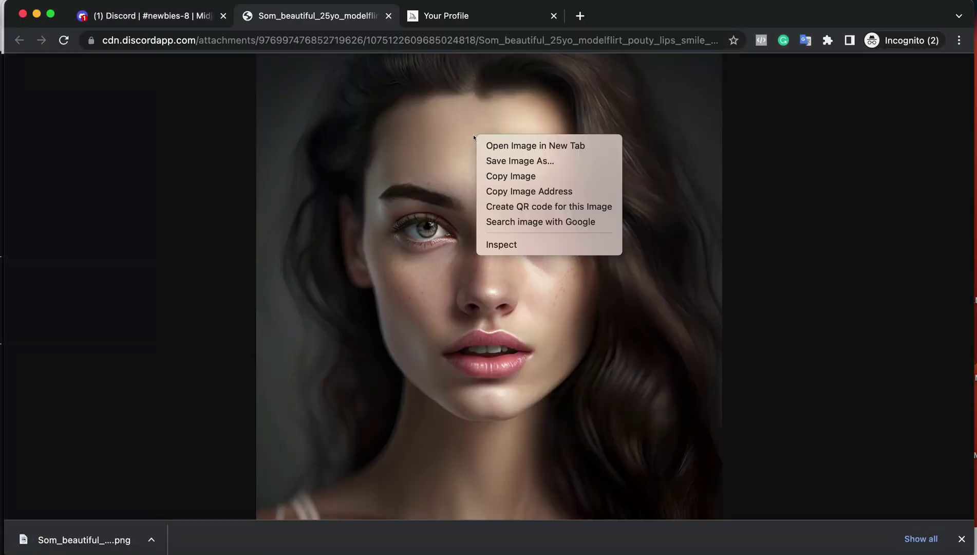
click(496, 160)
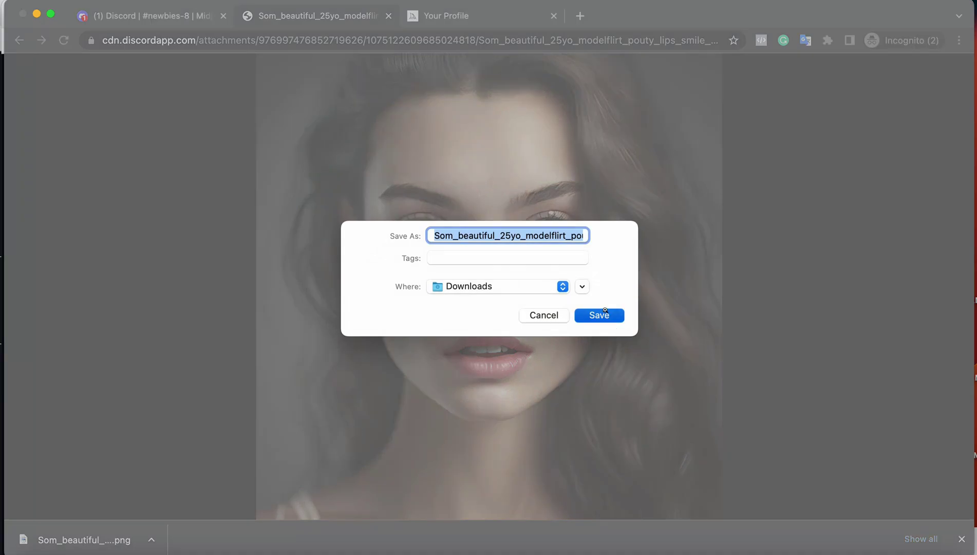
click(605, 314)
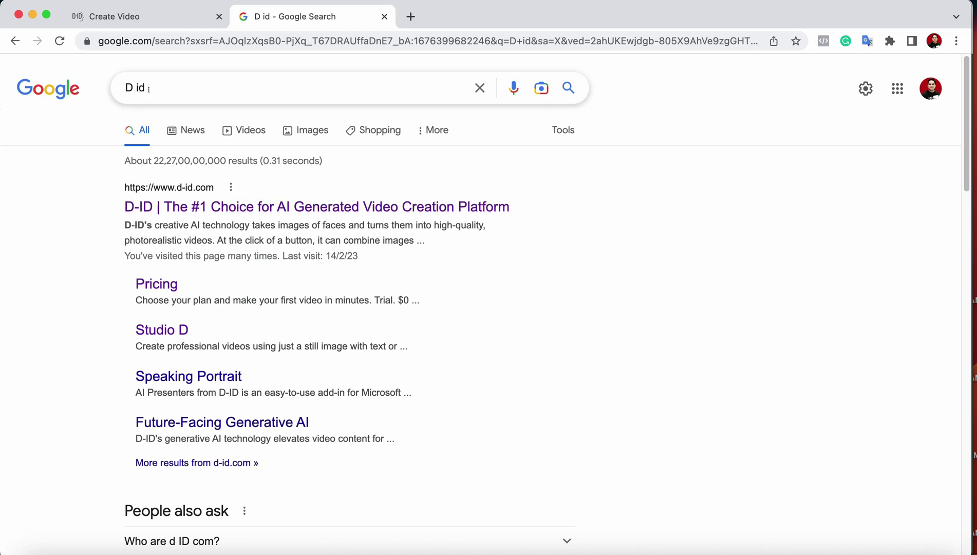
Step: Open d-id.com from the search results and launch the FREE TRIAL studio
super+click(263, 207)
click(445, 17)
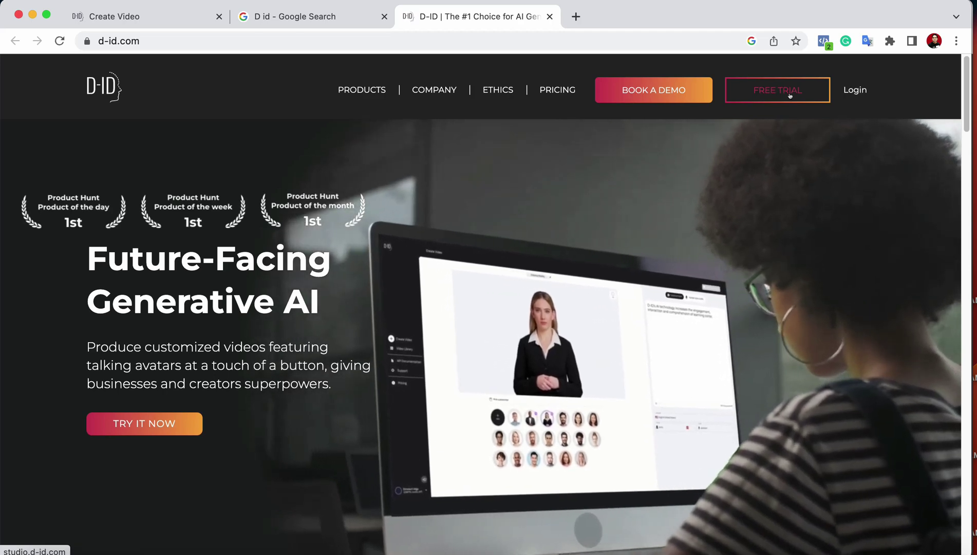
click(789, 95)
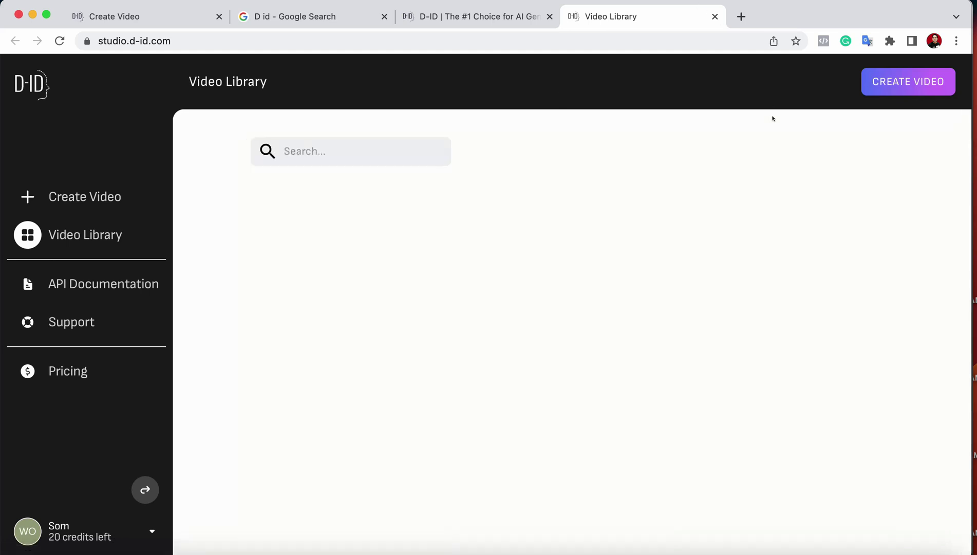
Step: Start a new video with Create Video and begin adding the brunette portrait as presenter
mouse_move(333, 227)
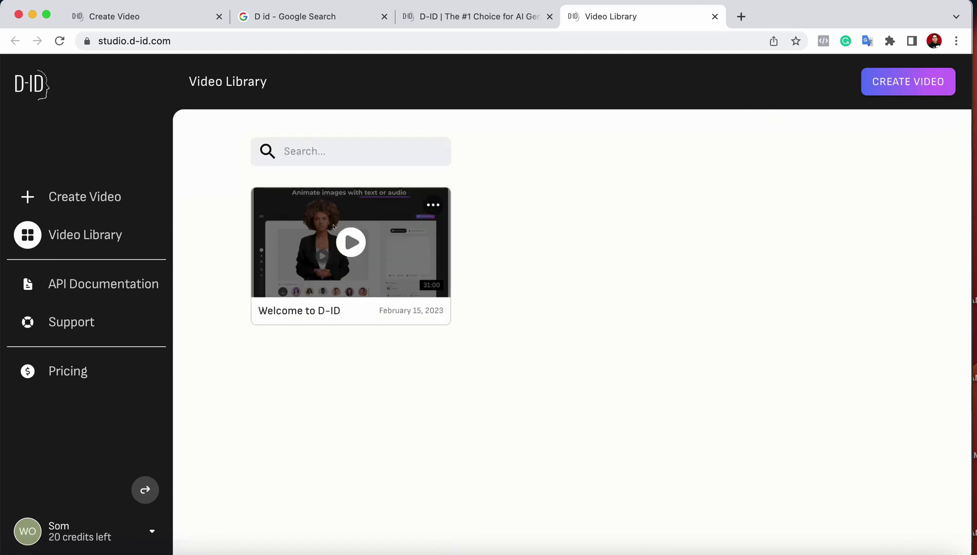
click(74, 197)
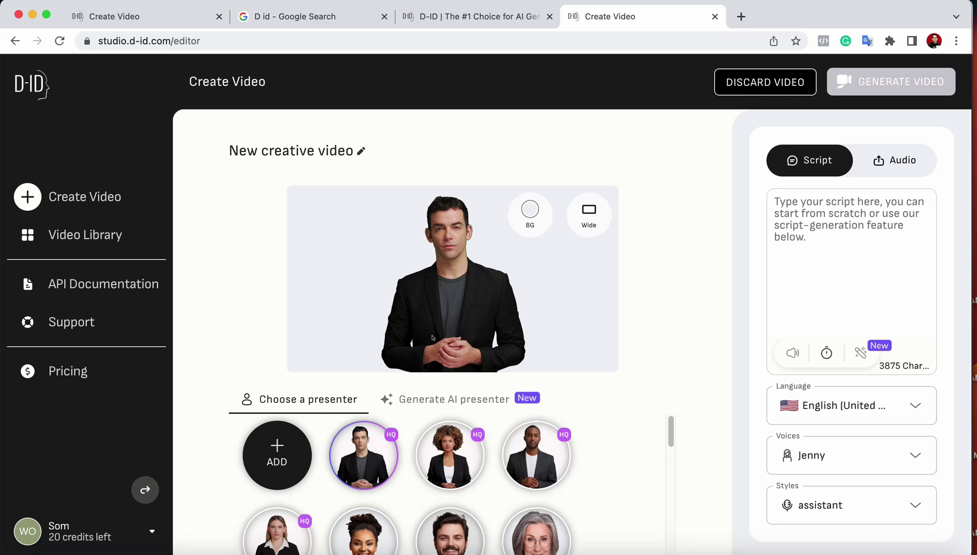
mouse_move(278, 447)
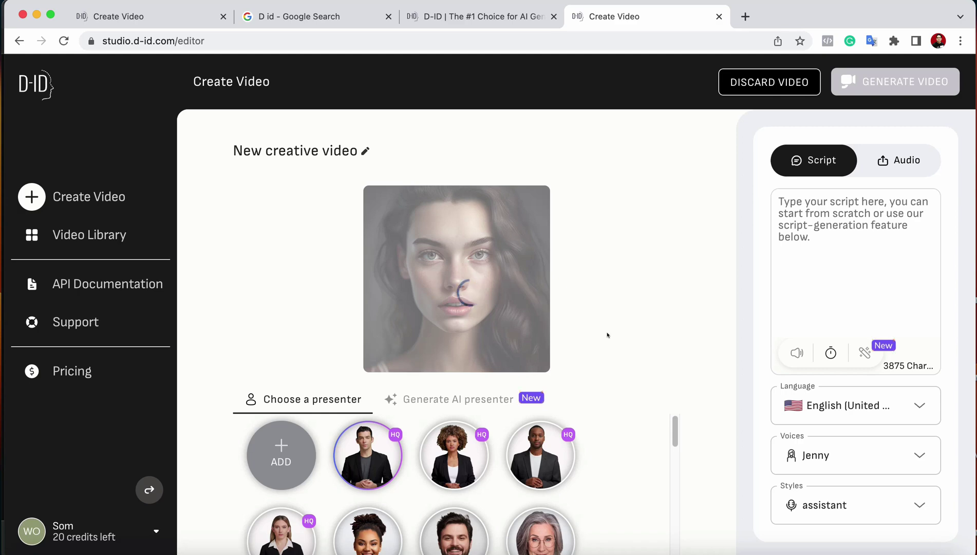
Step: Browse the Language list but keep English (United States) with voice Jenny, then focus the script box
click(801, 202)
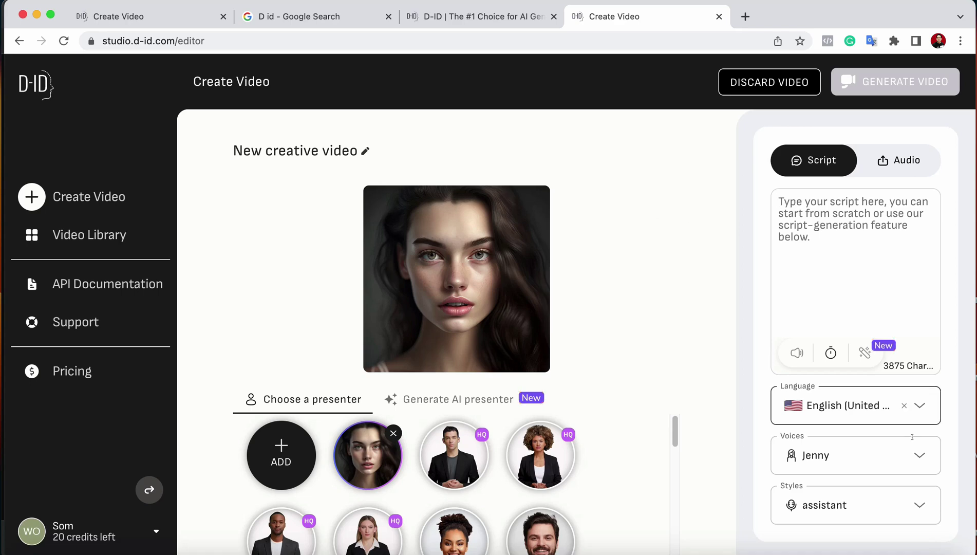
click(889, 403)
scroll(847, 219, up, 3)
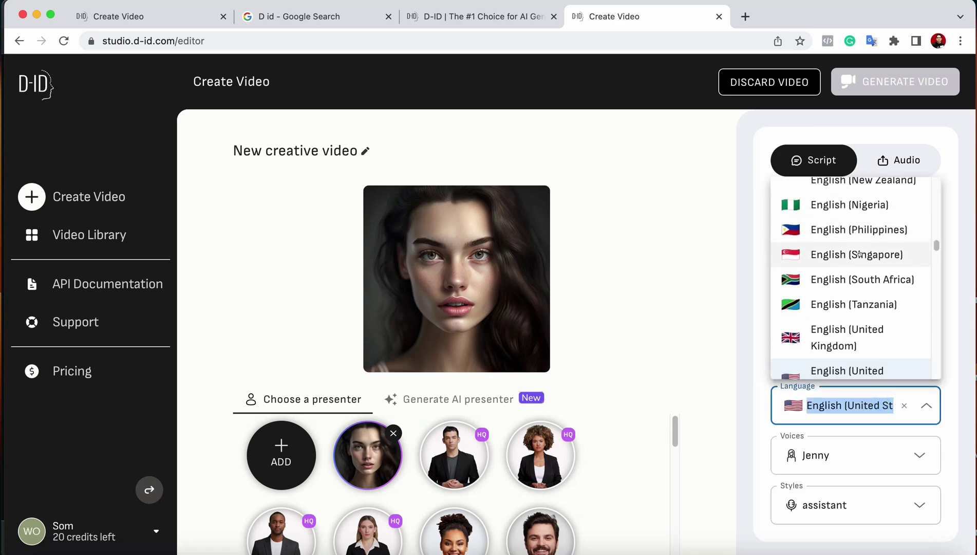
scroll(828, 312, down, 10)
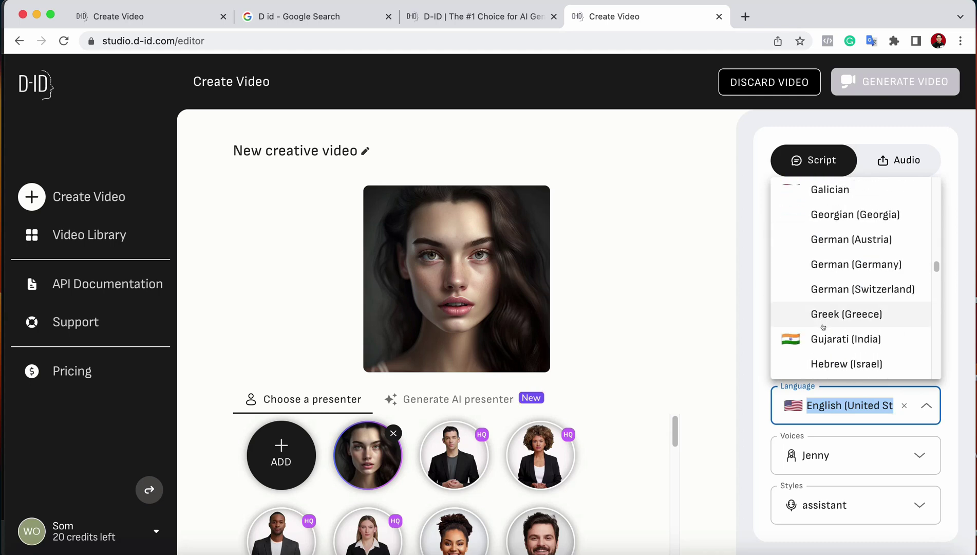
scroll(827, 311, up, 15)
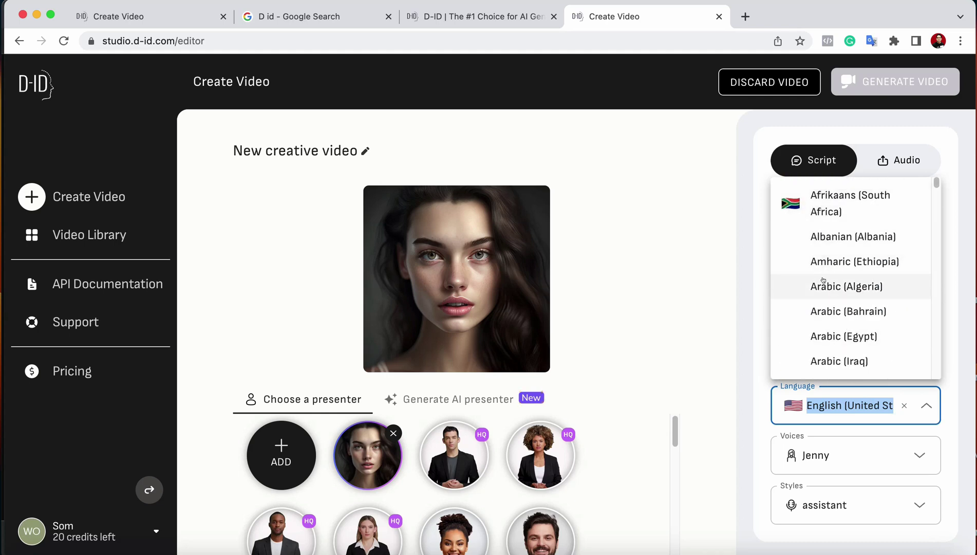
scroll(822, 278, down, 4)
scroll(837, 303, down, 5)
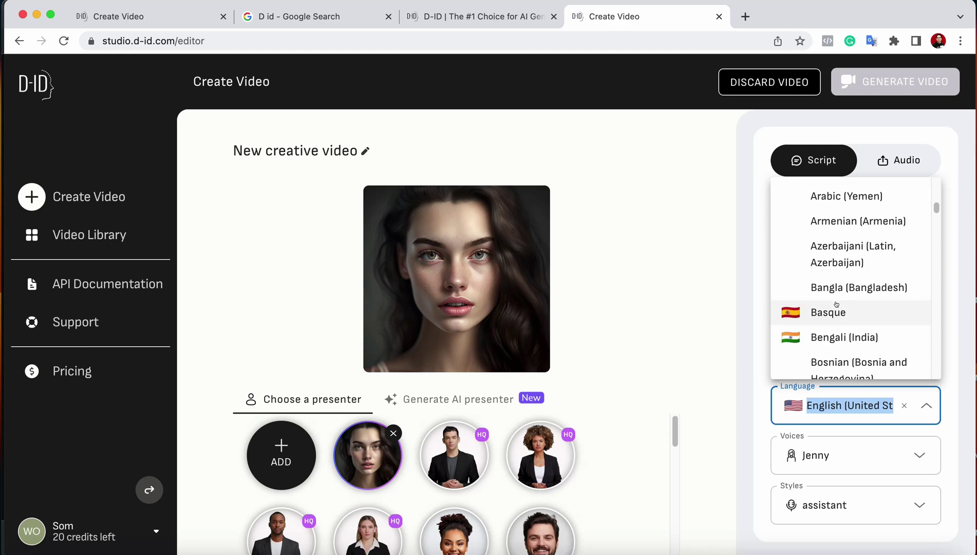
scroll(827, 305, down, 3)
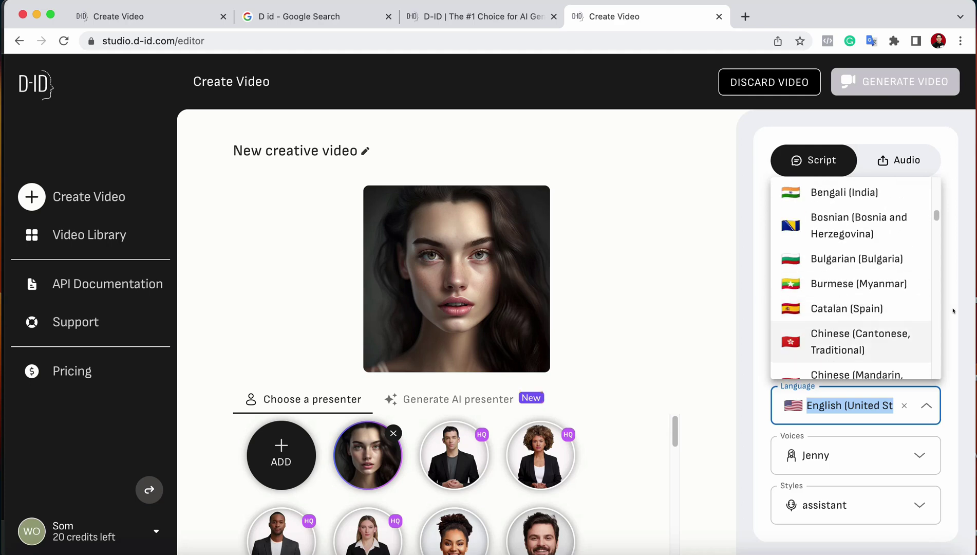
click(952, 291)
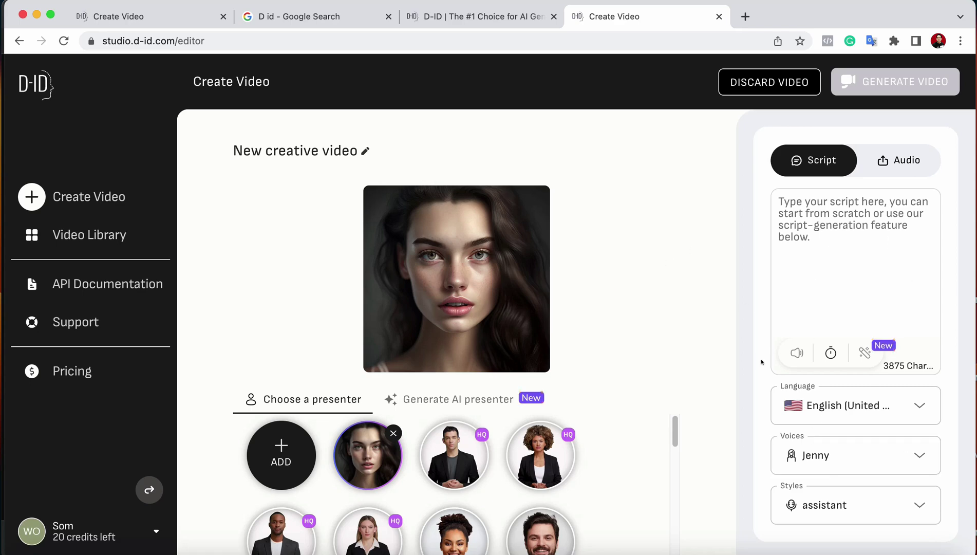
click(802, 207)
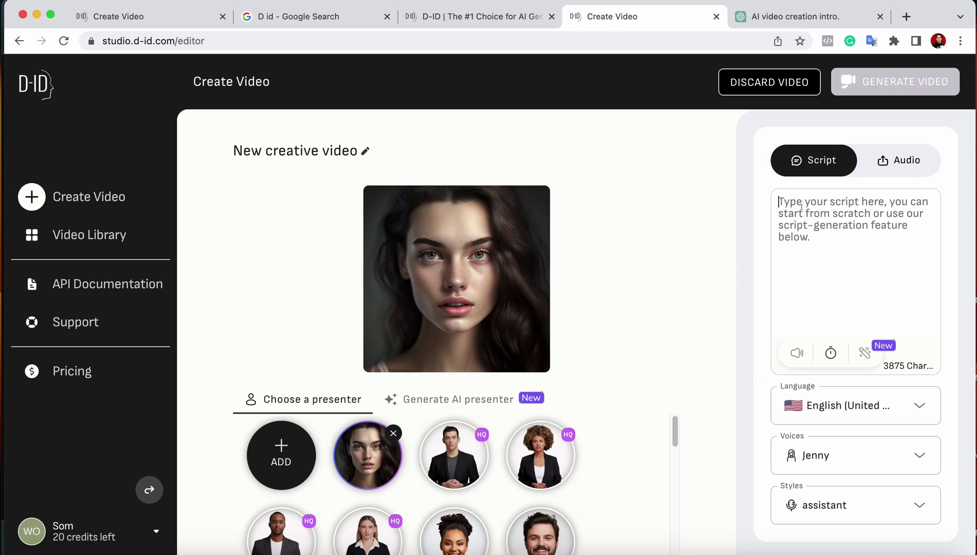
Step: Ask ChatGPT to 'Create a Youtube video intro for som ai ai video creation'
click(779, 17)
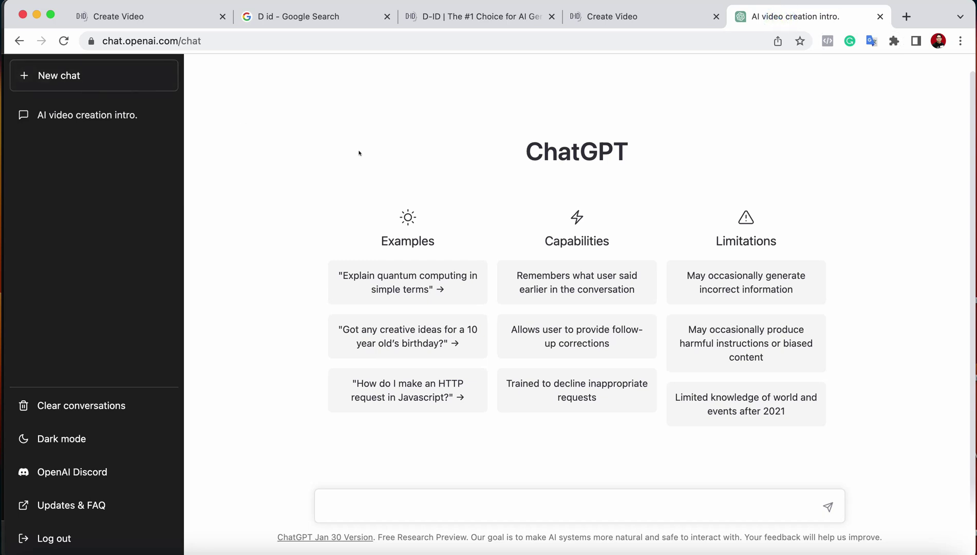
click(372, 497)
text(Create a Youtube video intro for som ai ai video creation)
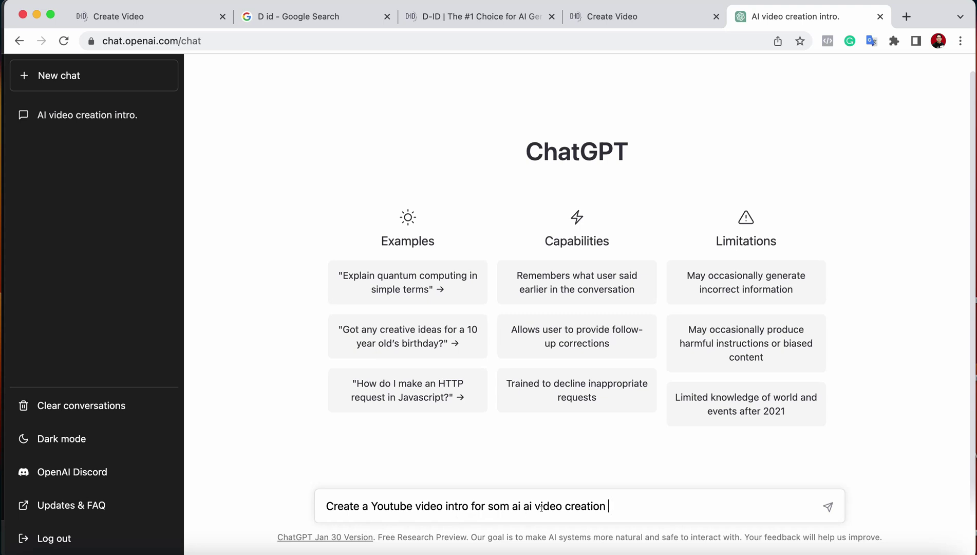
key(Return)
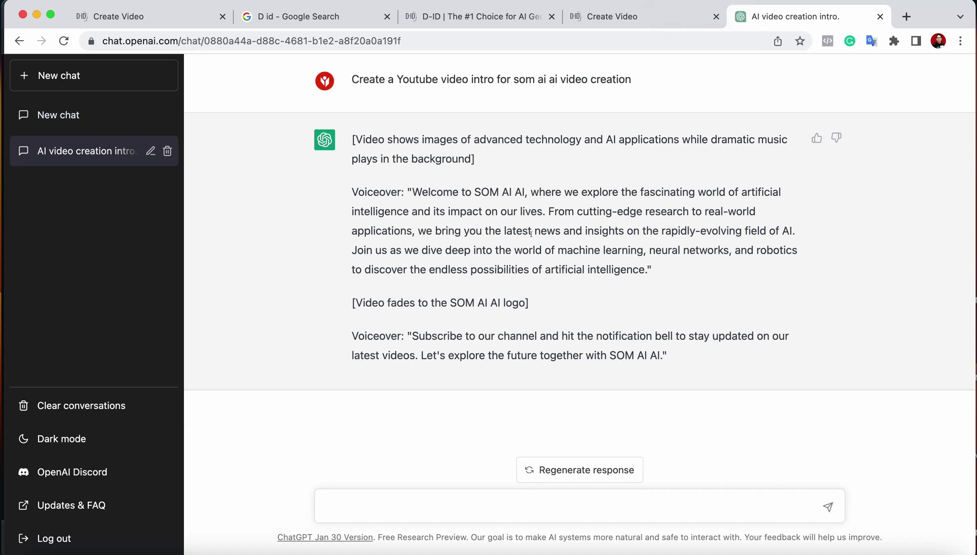
Step: Paste ChatGPT's first 'Welcome to SOM AI AI…' voiceover into D-ID's script box
drag(413, 192, 646, 268)
key(super+c)
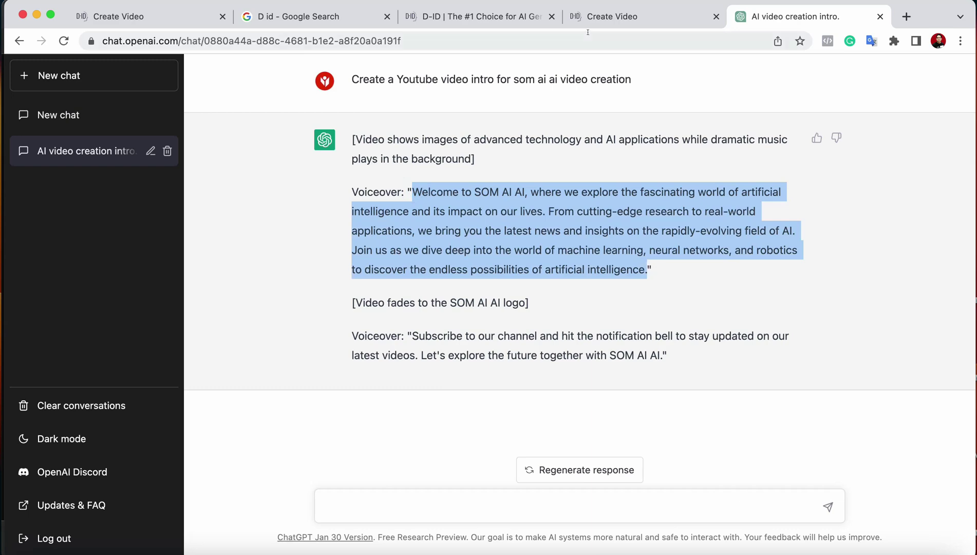
click(591, 16)
click(805, 203)
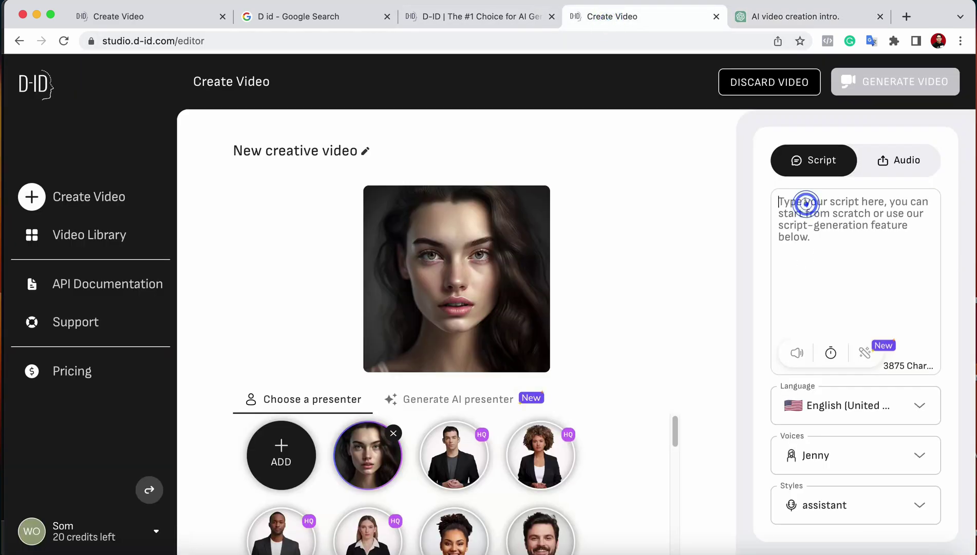
key(super+v)
Step: Select ChatGPT's closing Voiceover sentences and return to the D-ID editor
click(770, 15)
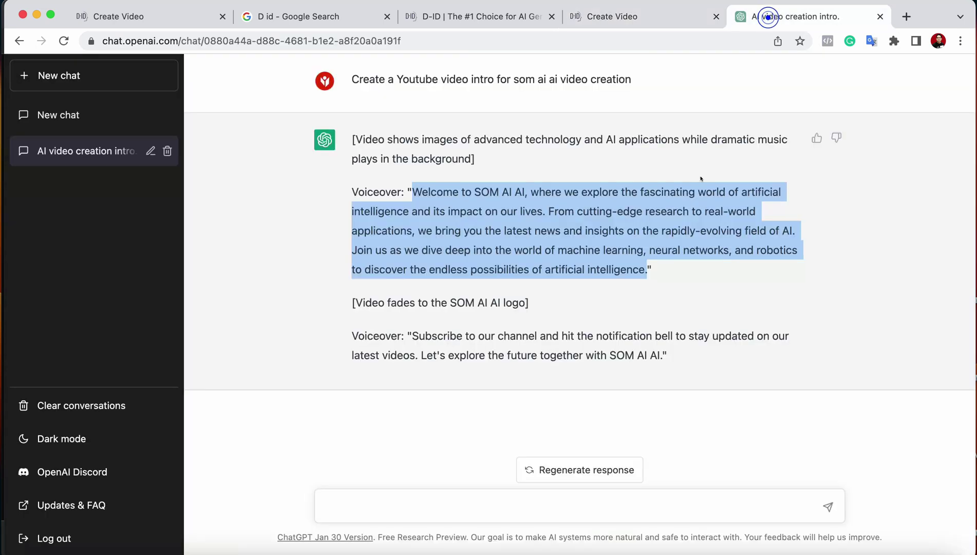
click(478, 308)
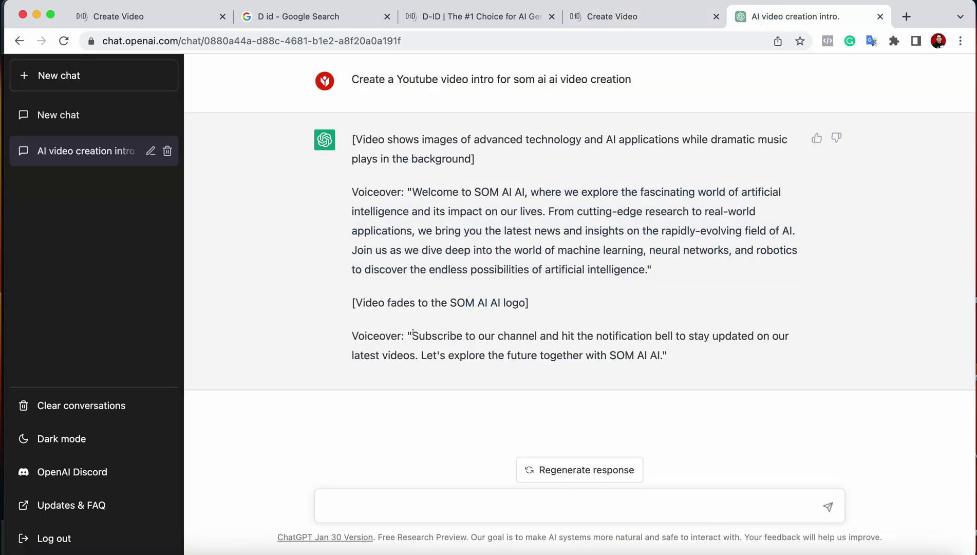
drag(413, 336, 660, 357)
key(super+c)
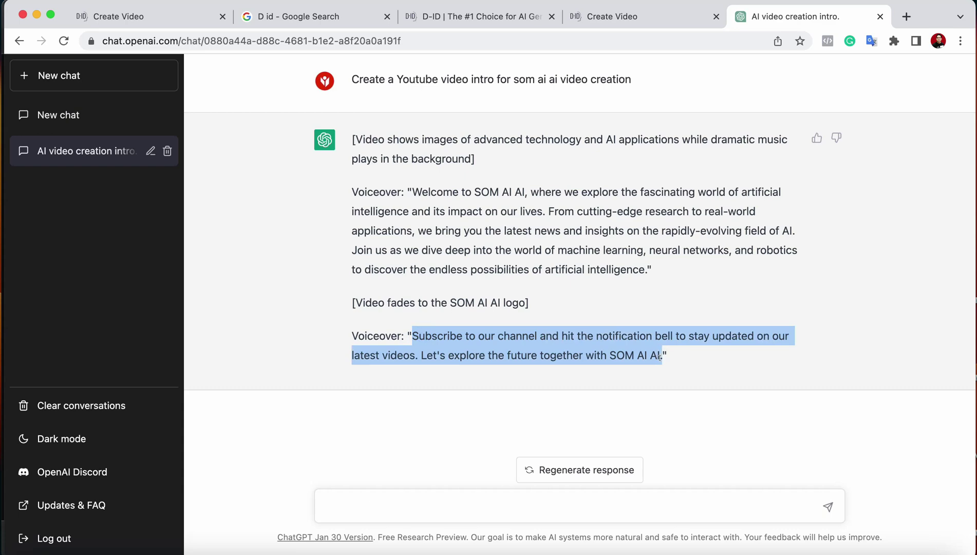
click(674, 12)
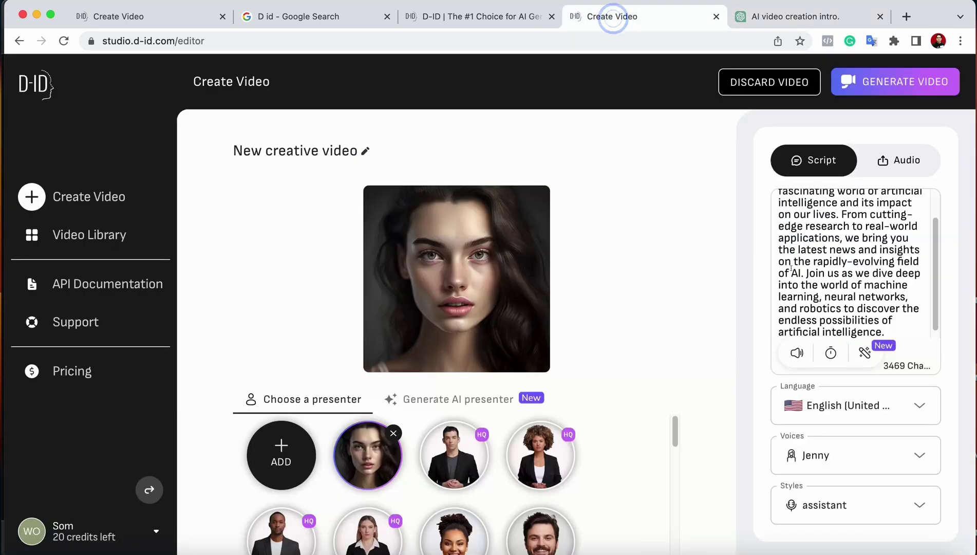
Step: Paste the closing subscribe paragraph as a new paragraph at the end of the script
click(898, 325)
key(Return)
key(Return)
key(super+v)
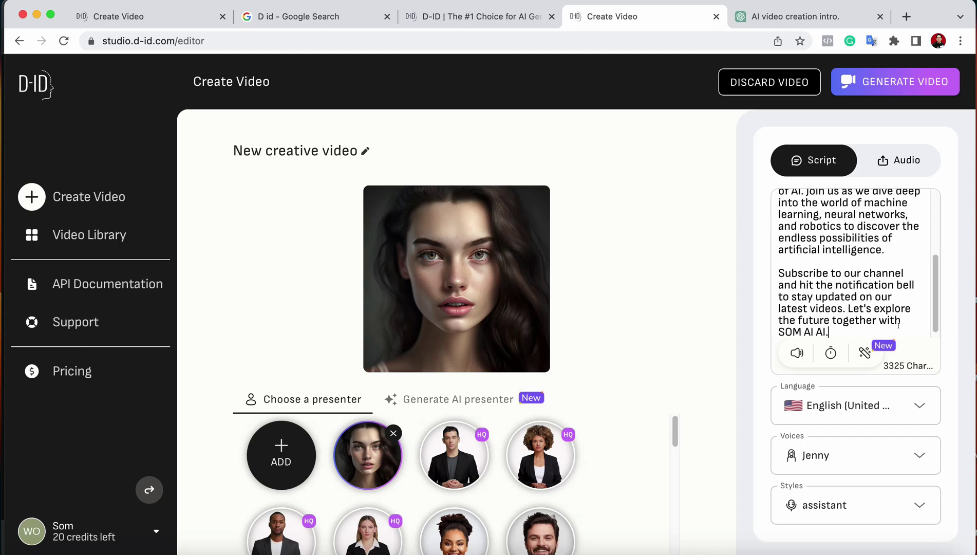
scroll(808, 222, up, 5)
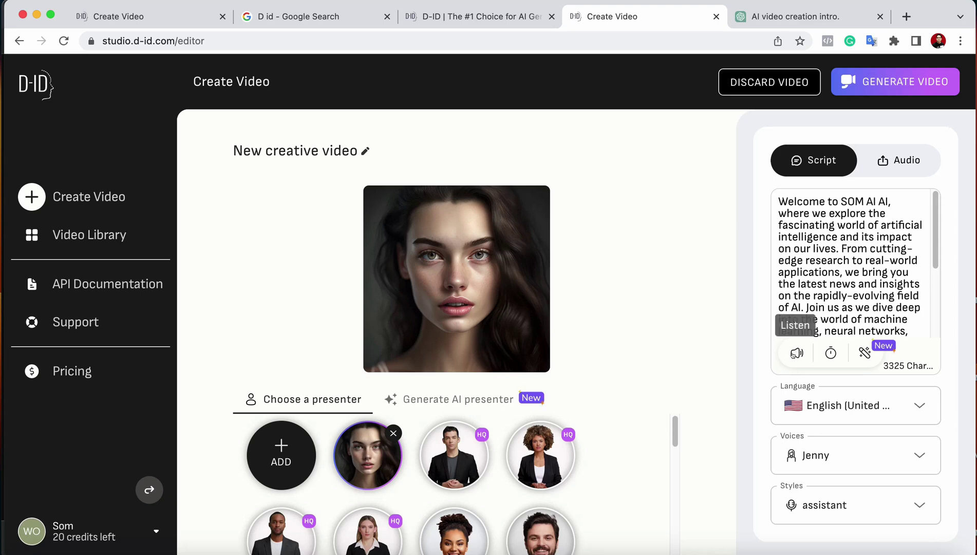
Step: Check the Language list and leave it on English (United States)
click(838, 406)
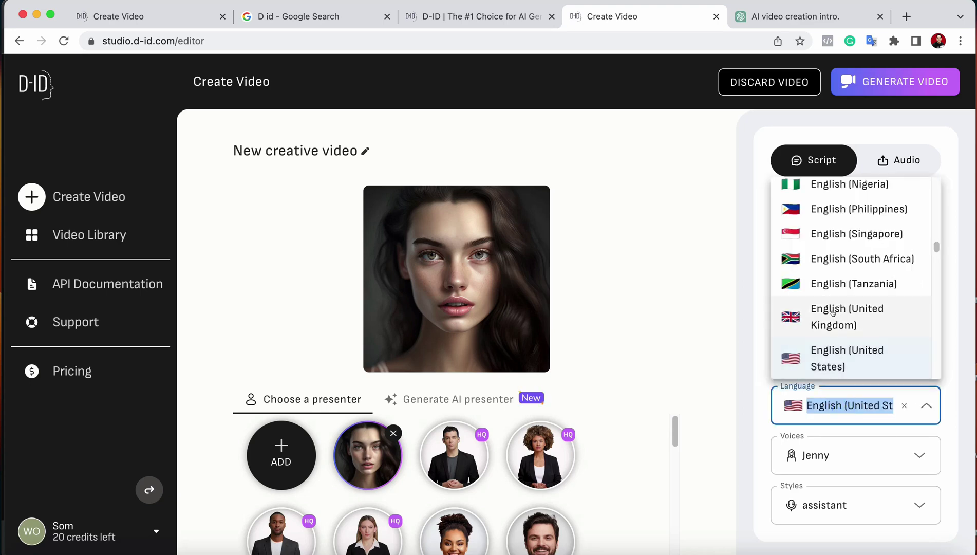
scroll(832, 311, up, 5)
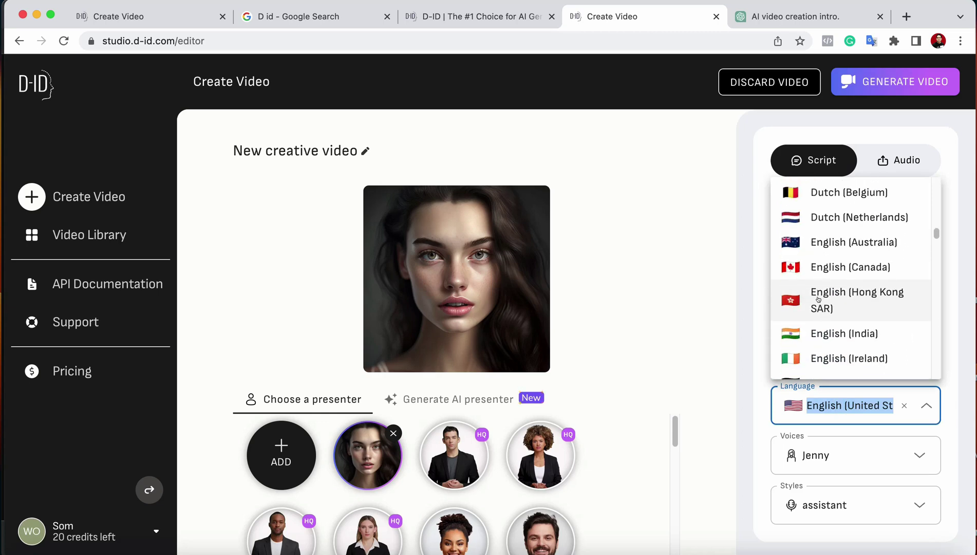
scroll(819, 304, down, 15)
click(431, 285)
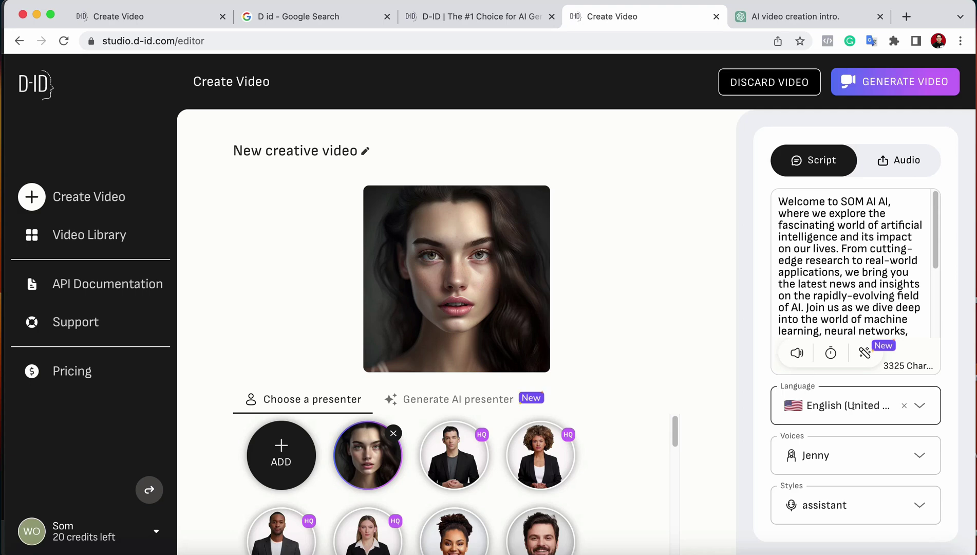
Step: Keep the Jenny voice and preview the script spoken aloud
click(817, 455)
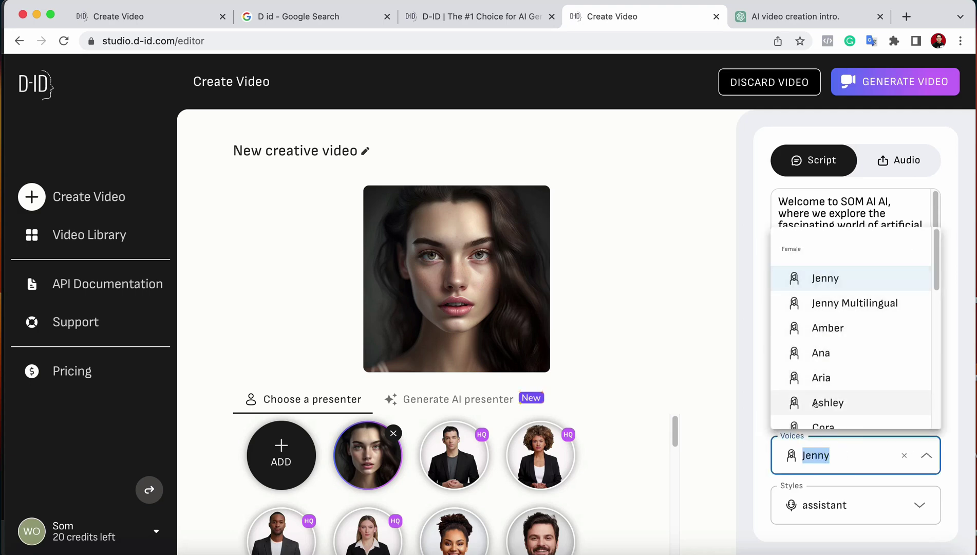
click(738, 369)
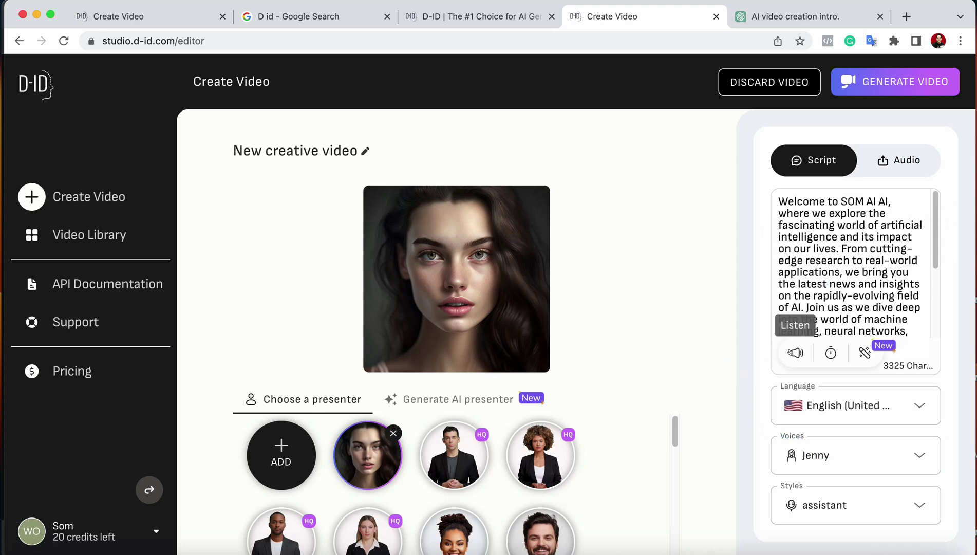
click(796, 353)
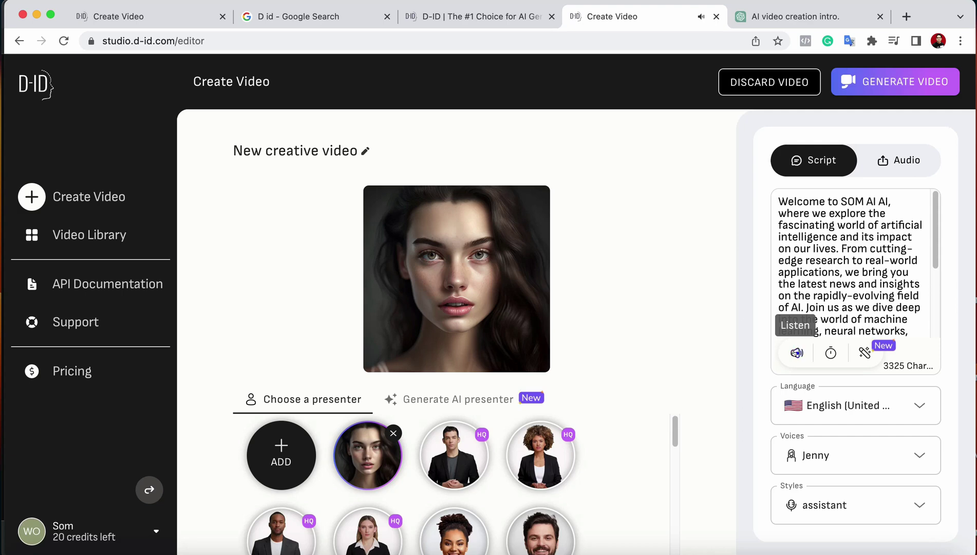
click(645, 1)
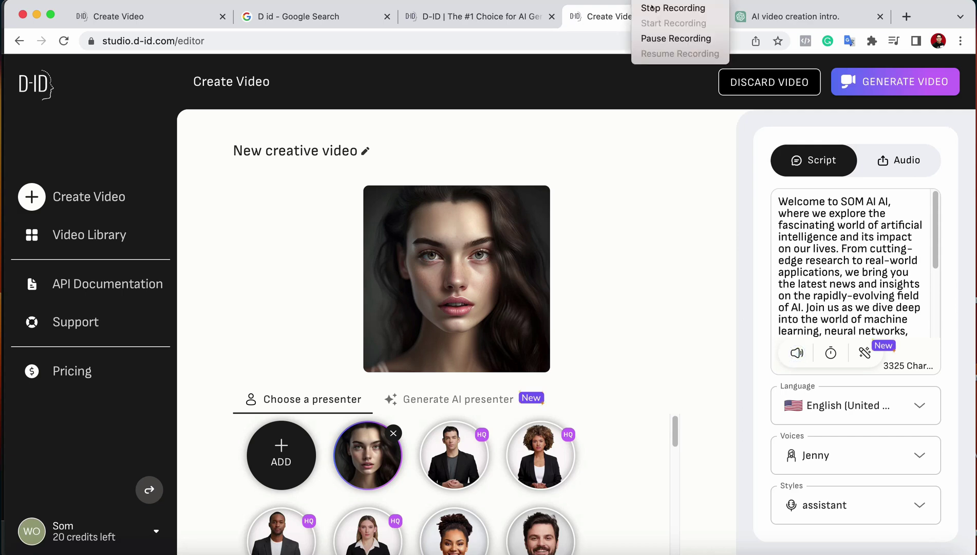
click(677, 171)
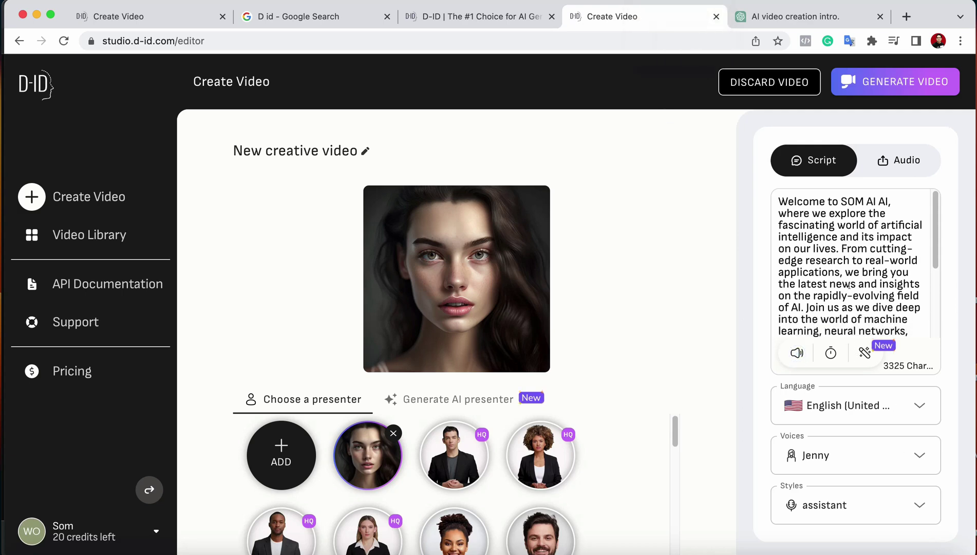
scroll(849, 237, down, 5)
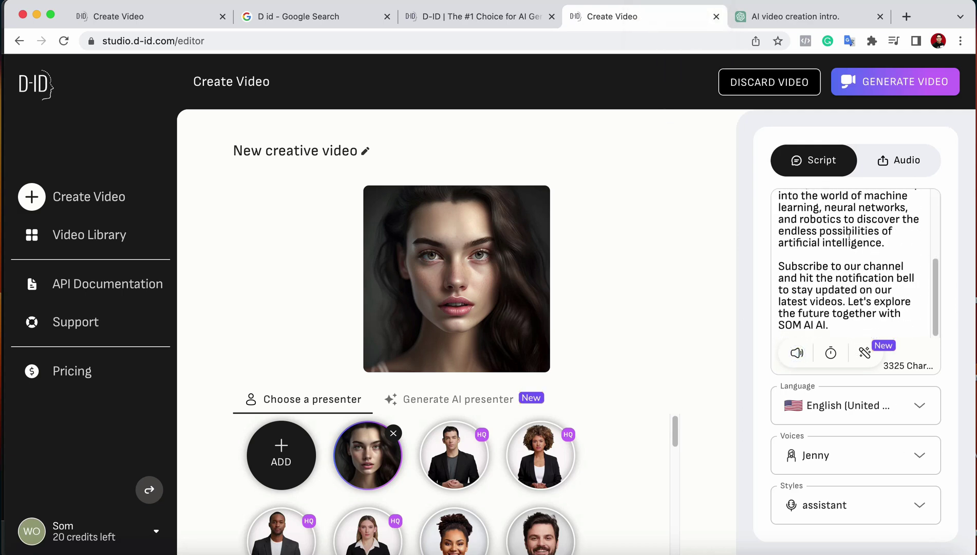
Step: Audition the script in the Amber and Ana voices
click(826, 450)
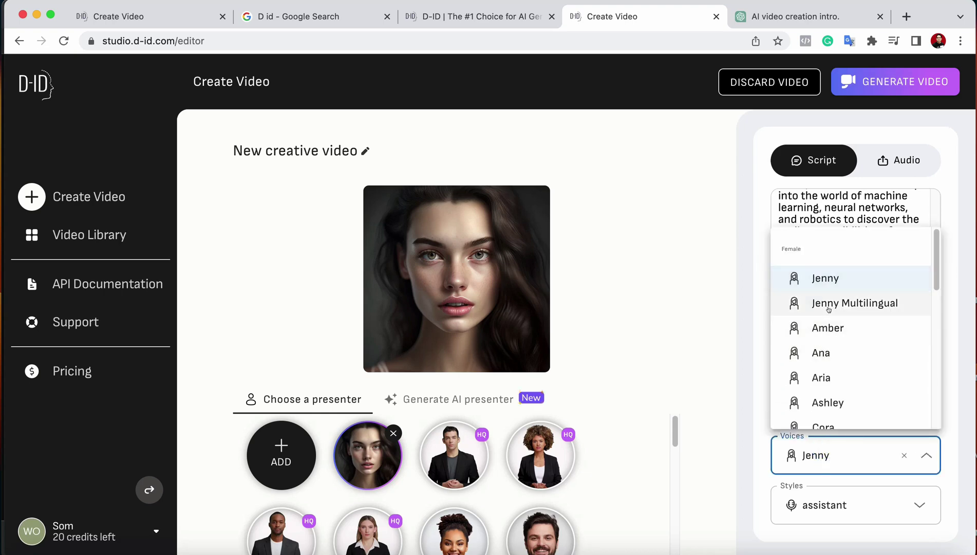
click(827, 327)
click(794, 353)
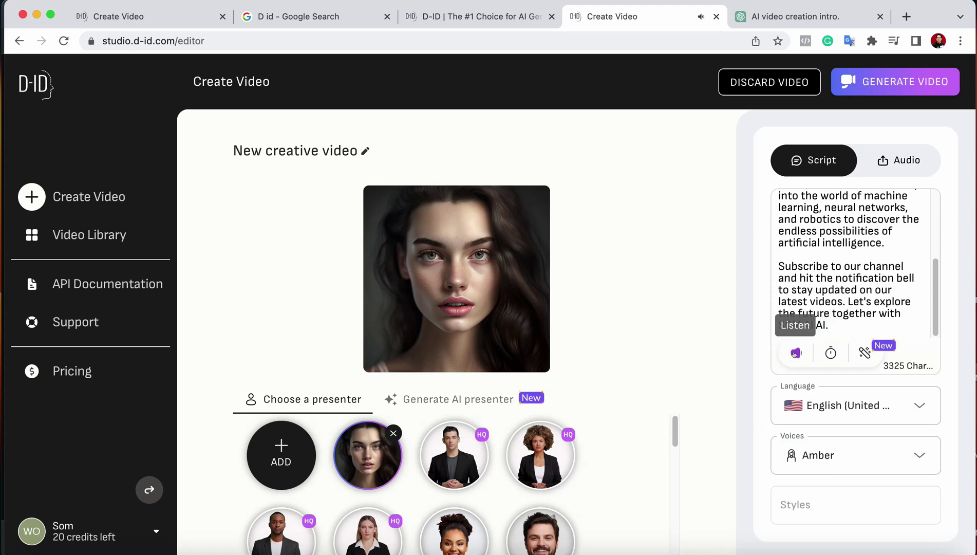
click(848, 454)
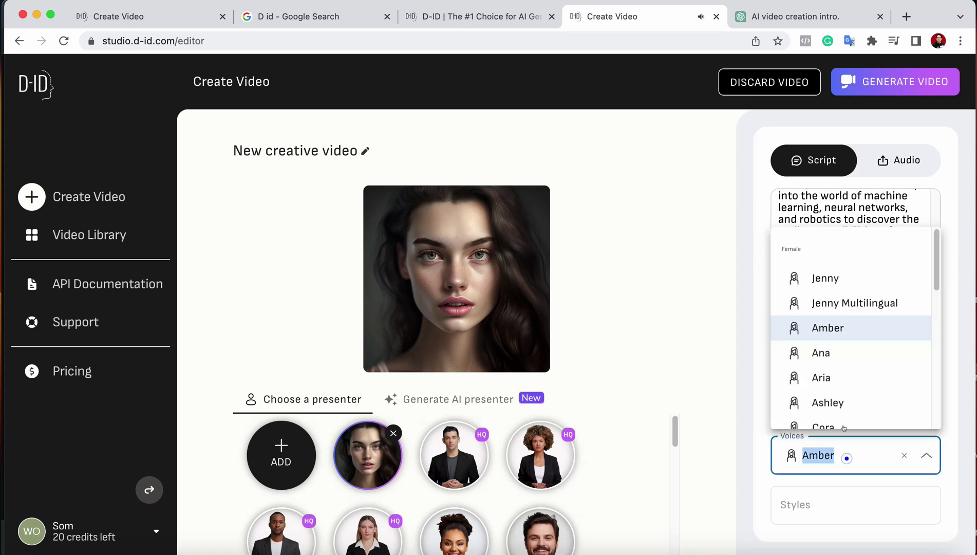
click(828, 353)
click(797, 353)
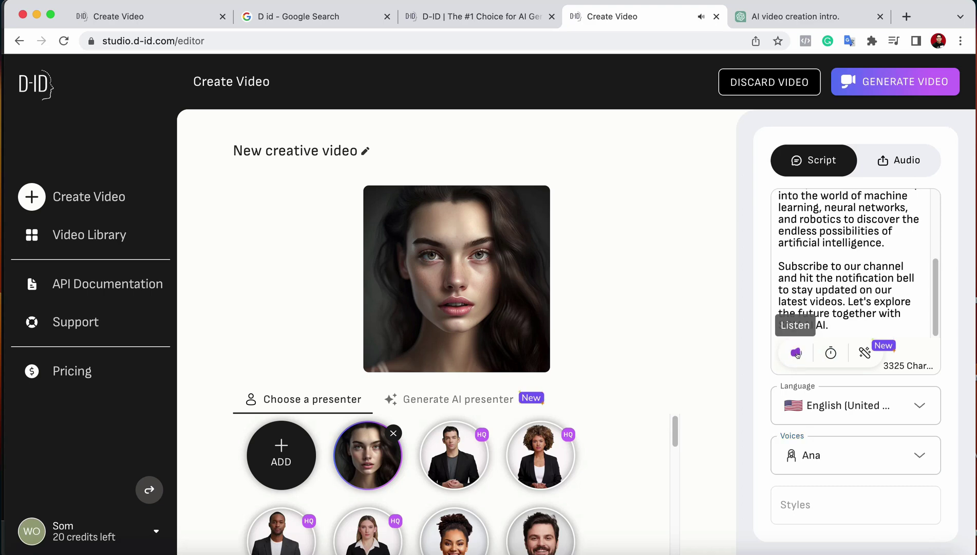
Step: Try the Jane and Jenny Multilingual voices for the presenter
click(822, 454)
scroll(825, 360, down, 5)
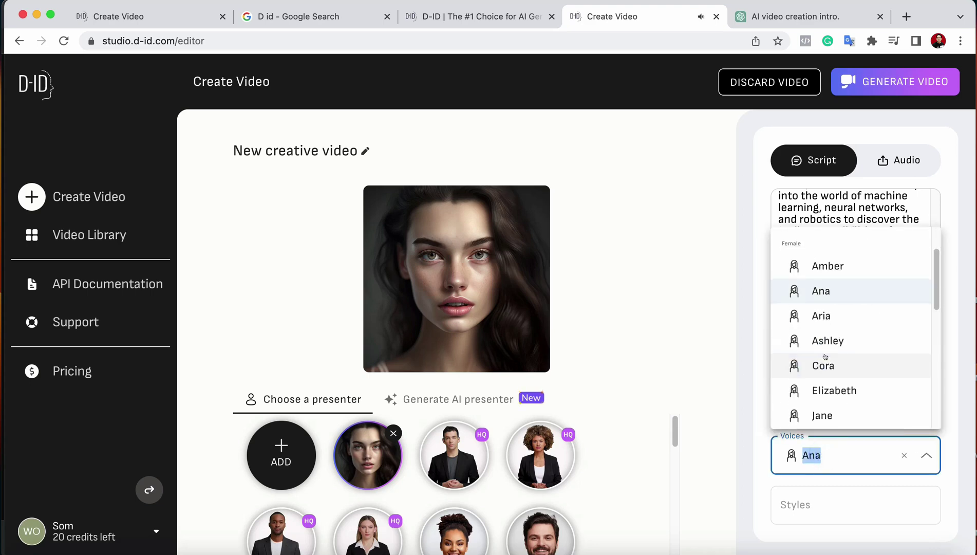
click(825, 327)
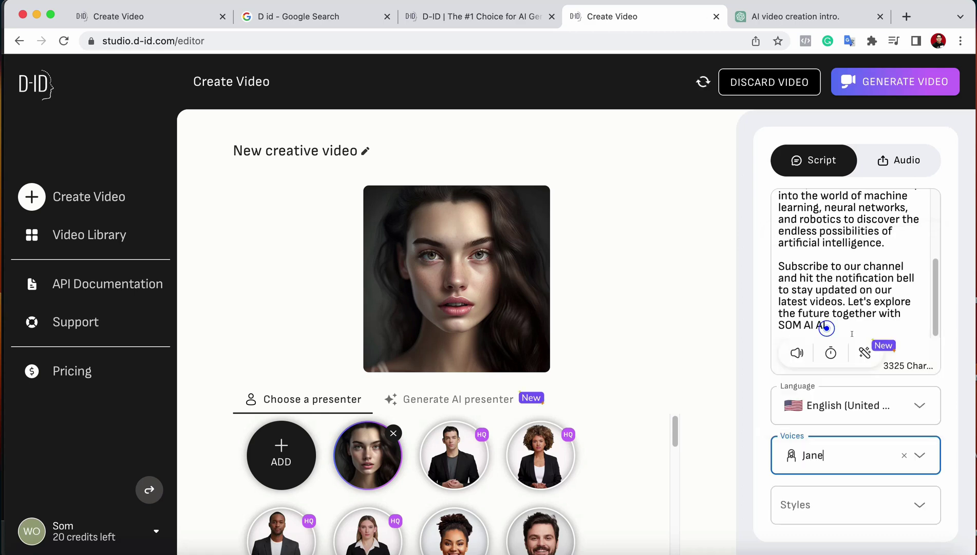
click(794, 353)
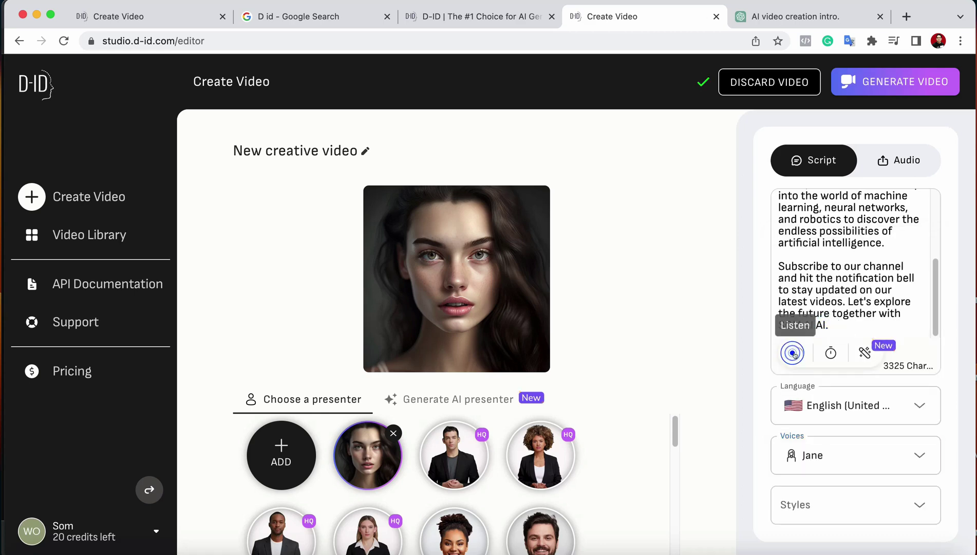
click(832, 468)
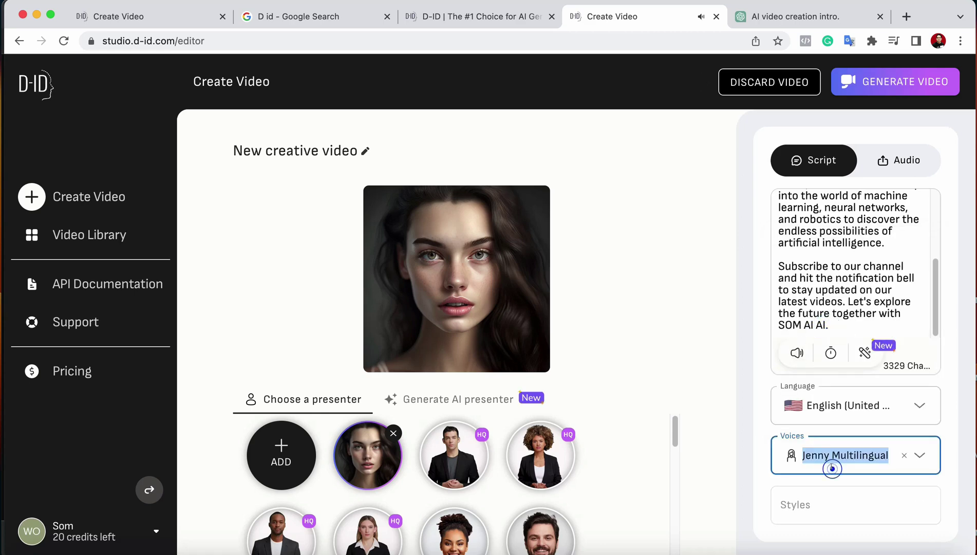
Step: Settle on the Cora voice and preview the script with it
click(921, 455)
scroll(829, 303, down, 3)
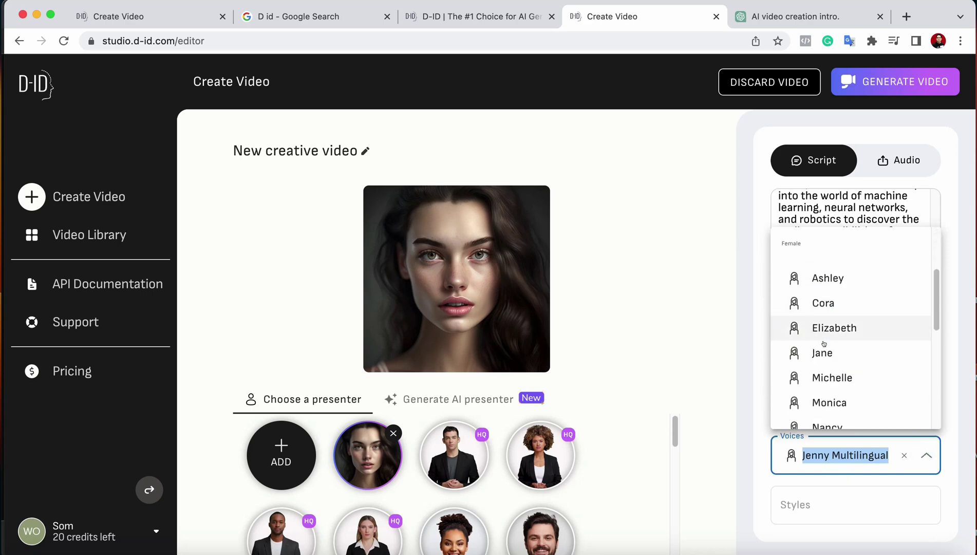
scroll(826, 319, up, 3)
scroll(835, 378, down, 1)
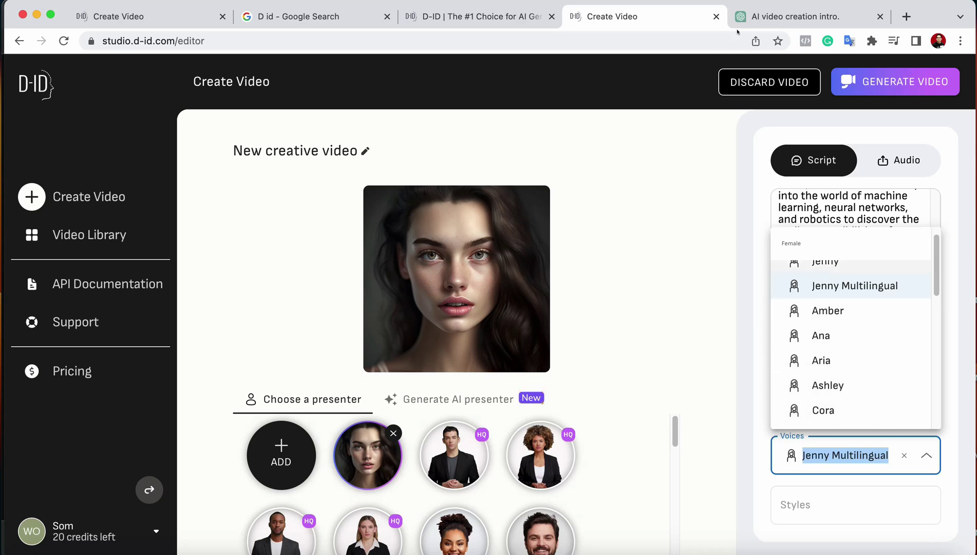
click(864, 417)
click(797, 352)
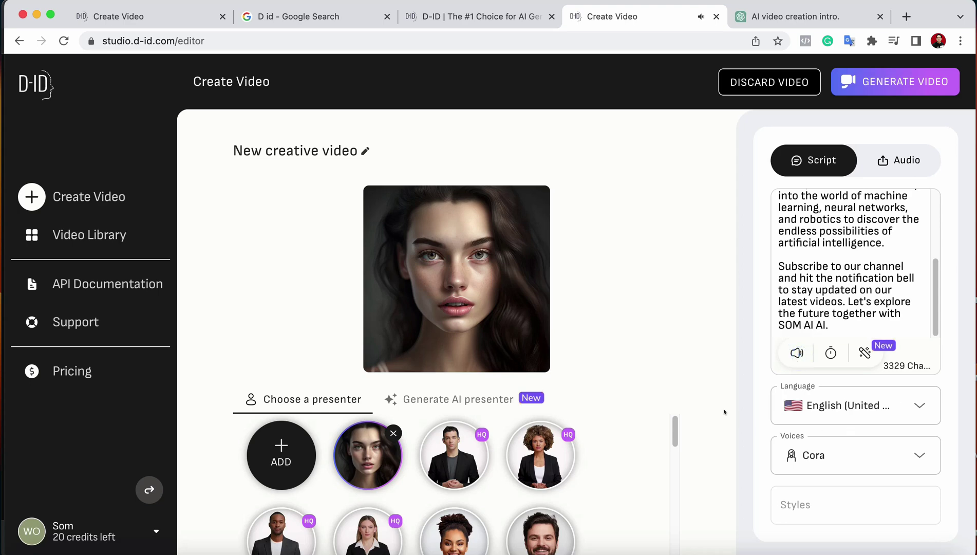
Step: Generate the New creative video, confirming the 3-credit render
click(901, 83)
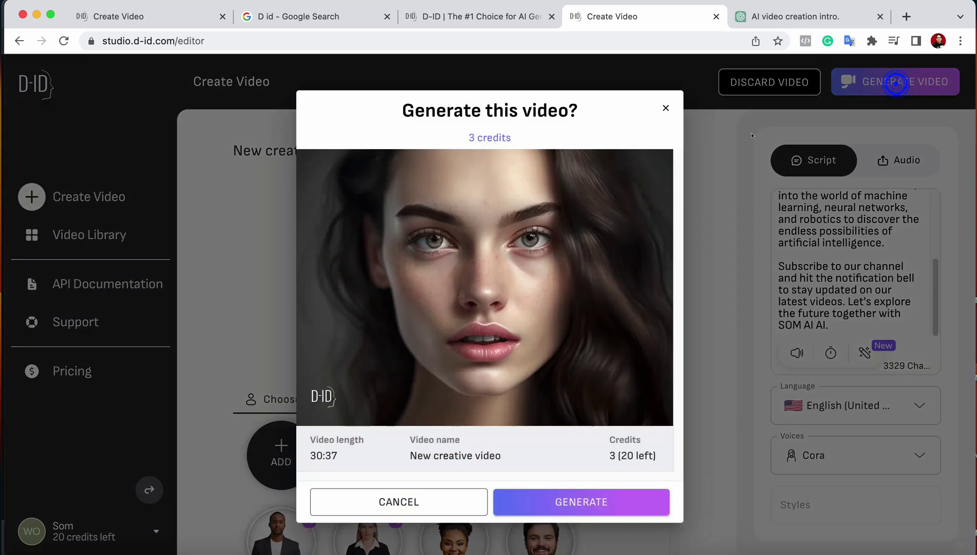
click(535, 501)
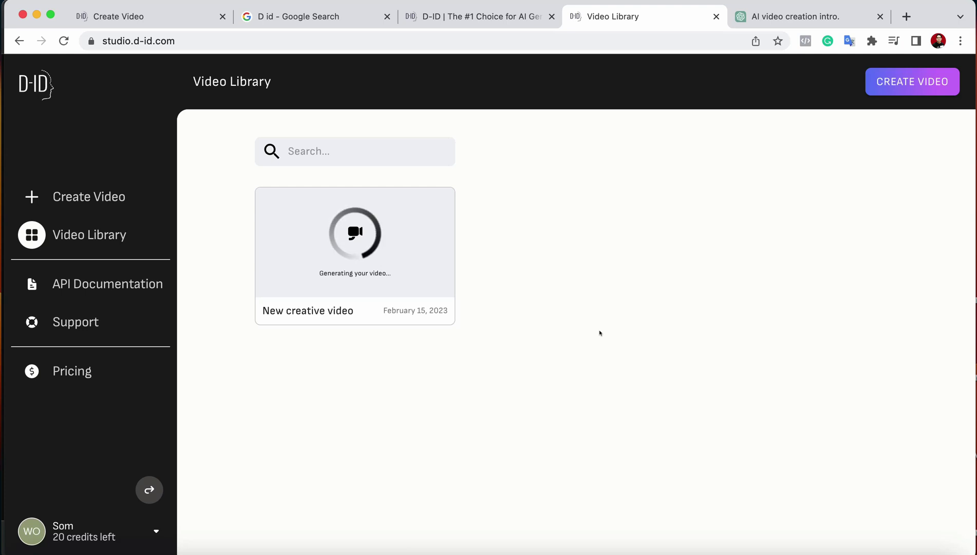
Step: Glance at the ChatGPT script tab, return to the Video Library, and play the finished video
click(795, 16)
click(886, 248)
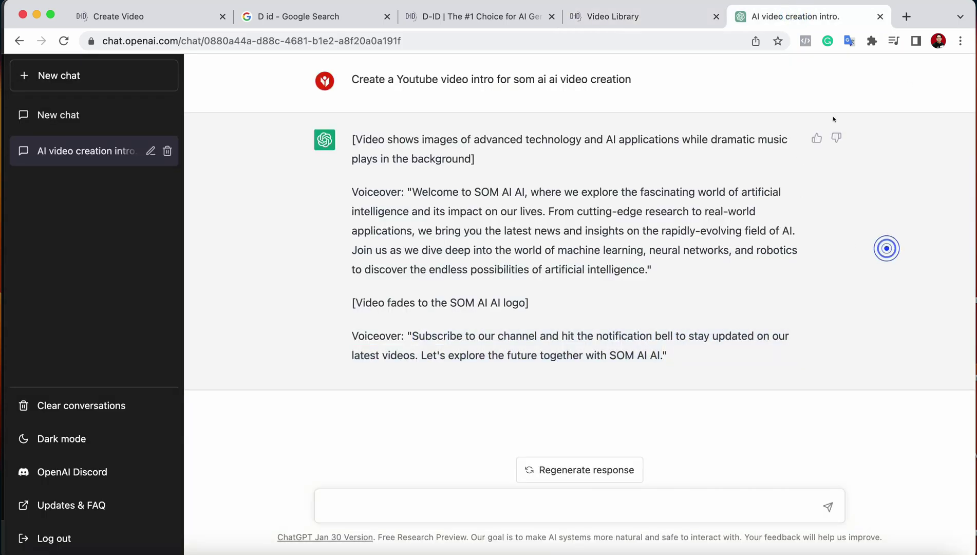
click(614, 15)
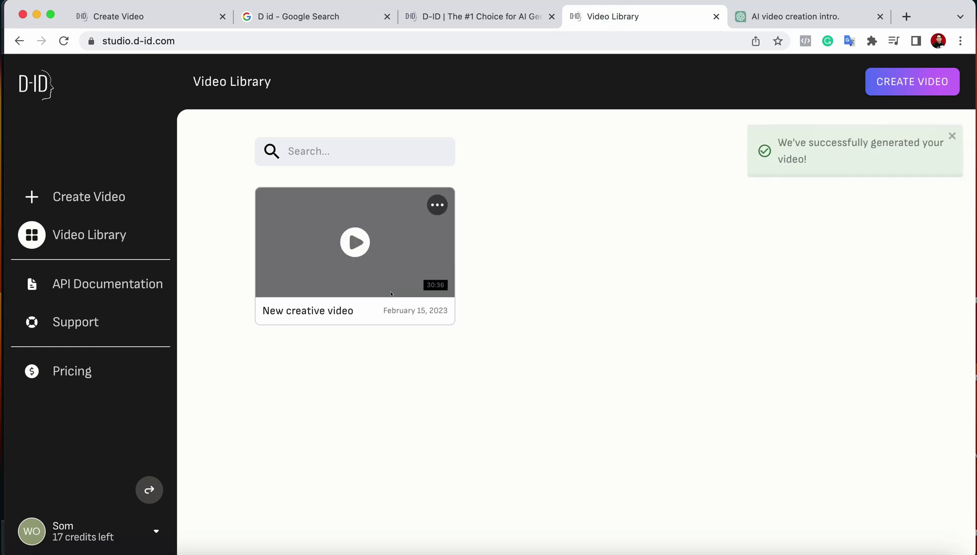
click(625, 230)
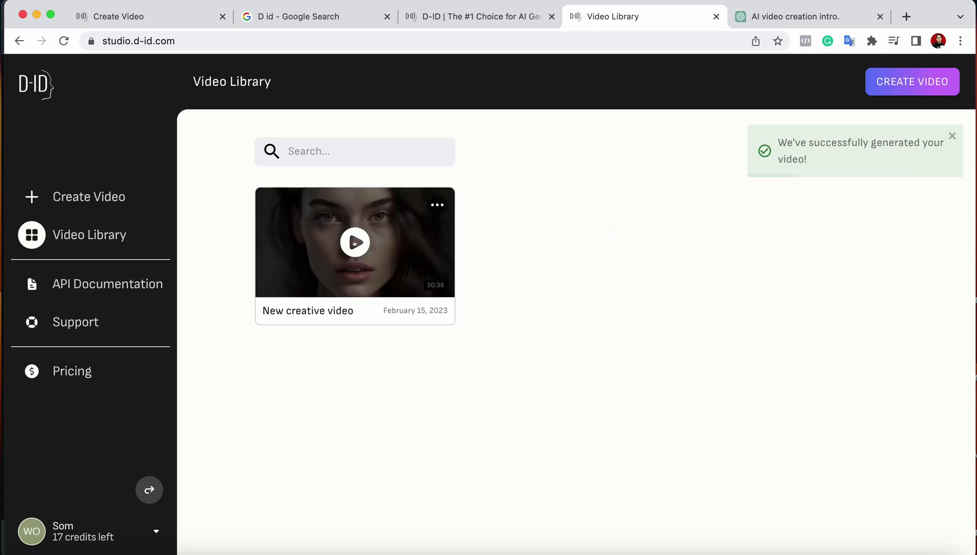
click(355, 243)
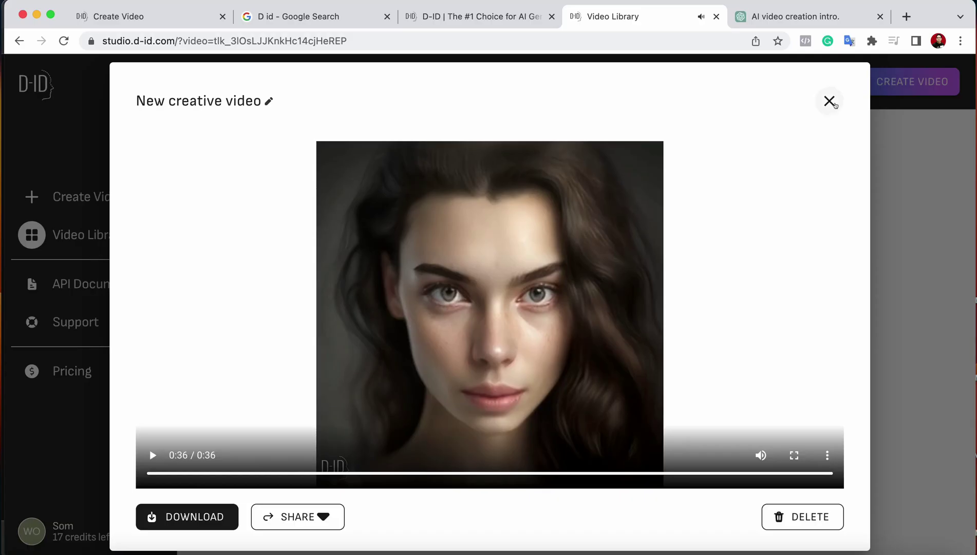
Step: Close the preview to see the finished New creative video in the Video Library
click(831, 102)
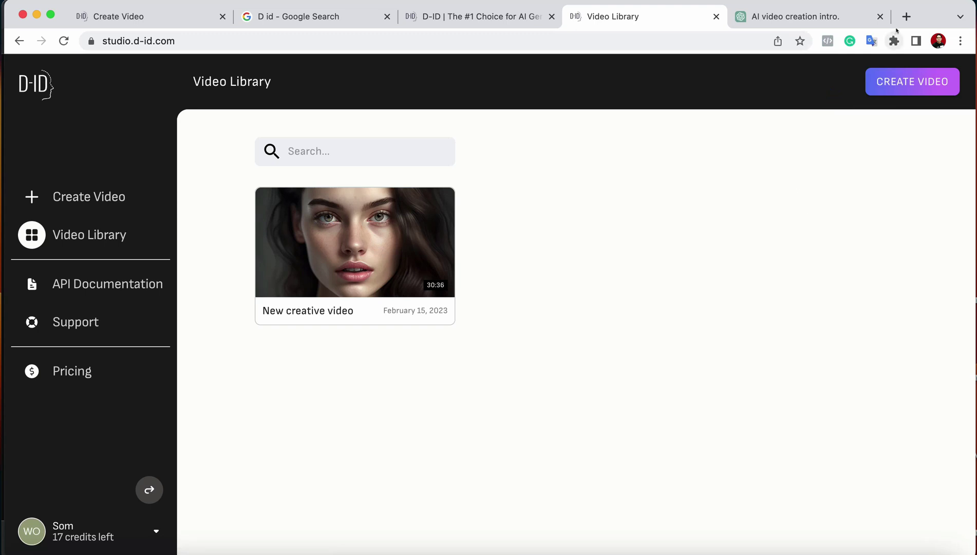
Step: Switch to Midjourney and browse the Home grid, previewing the toddler collage
click(33, 15)
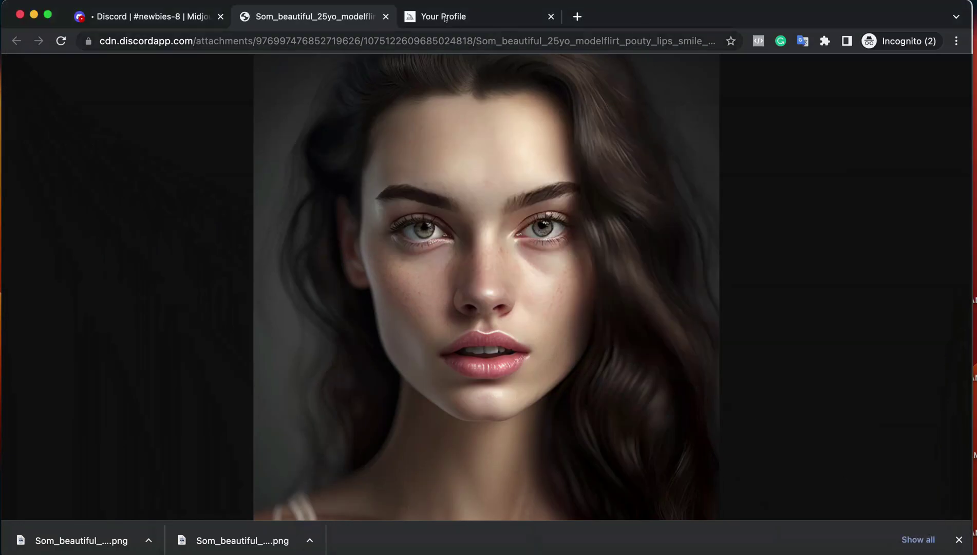
click(469, 21)
scroll(642, 231, down, 10)
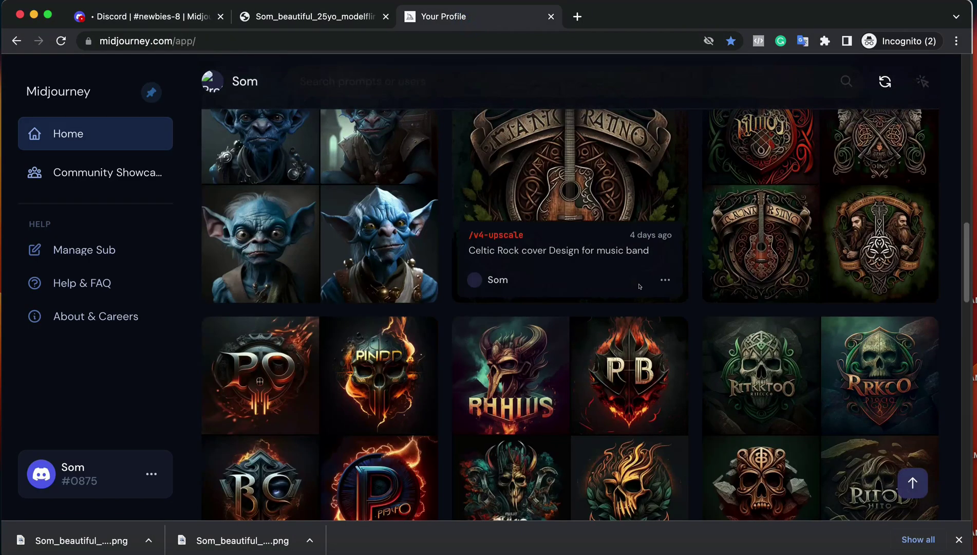
scroll(671, 305, down, 10)
scroll(671, 306, up, 15)
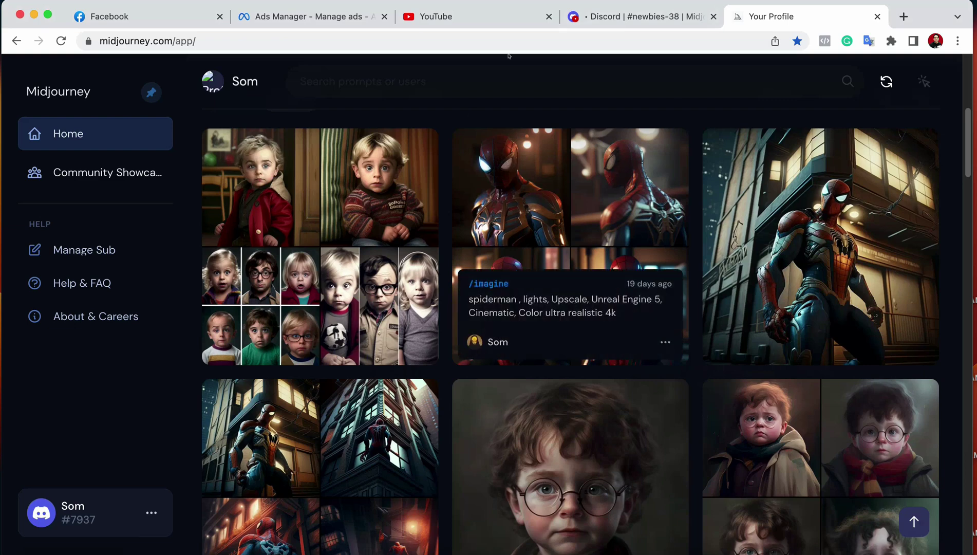
click(329, 308)
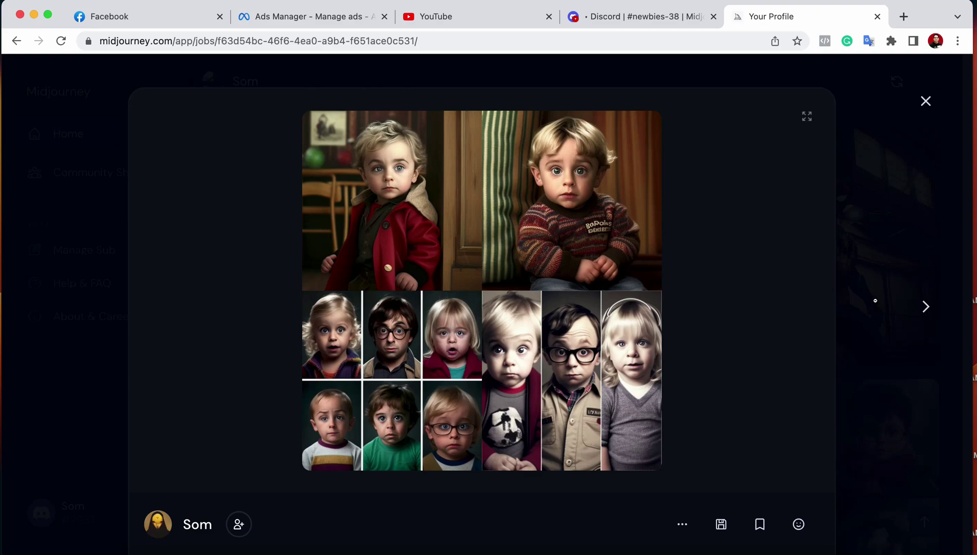
click(925, 101)
scroll(592, 316, down, 3)
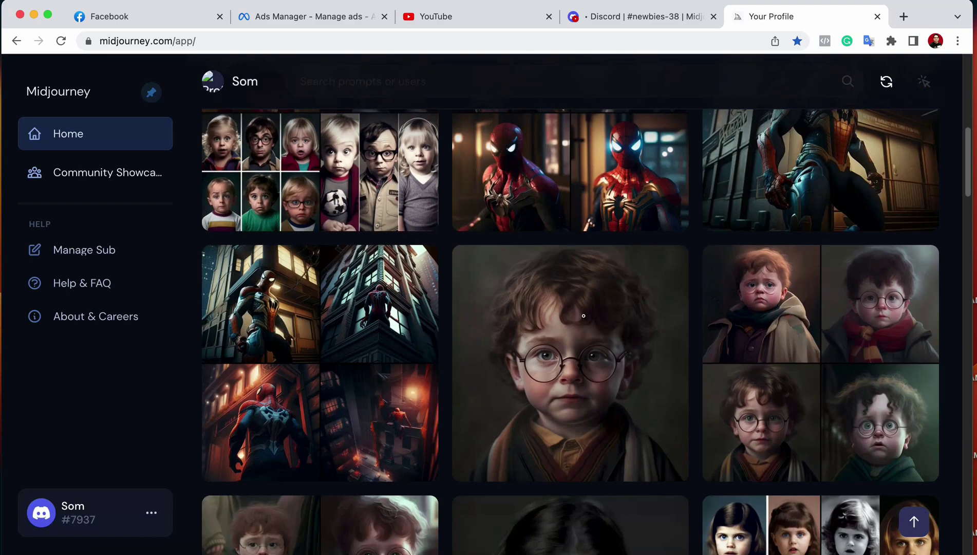
Step: Preview the round-glasses boy portrait, then save the black-and-white girl portrait as PNG
click(592, 316)
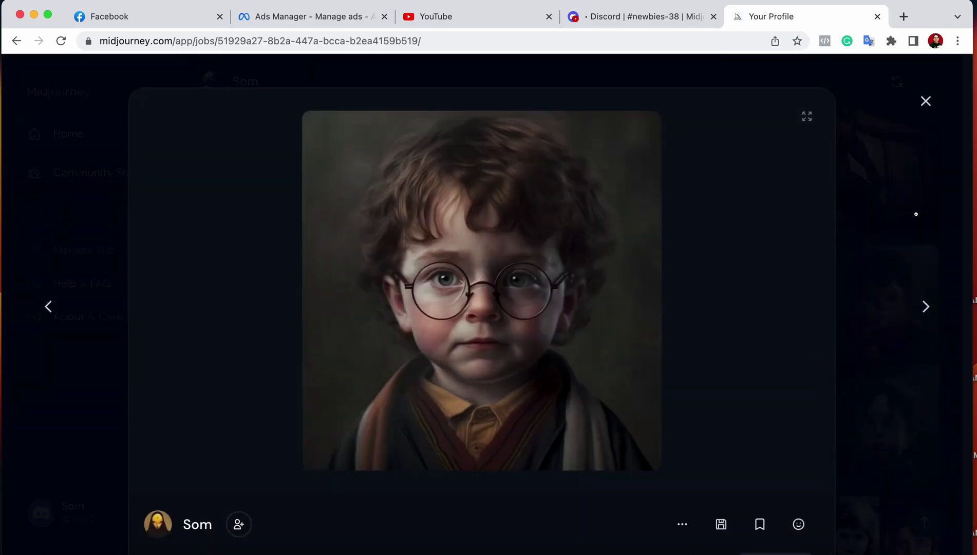
click(916, 214)
scroll(595, 319, down, 5)
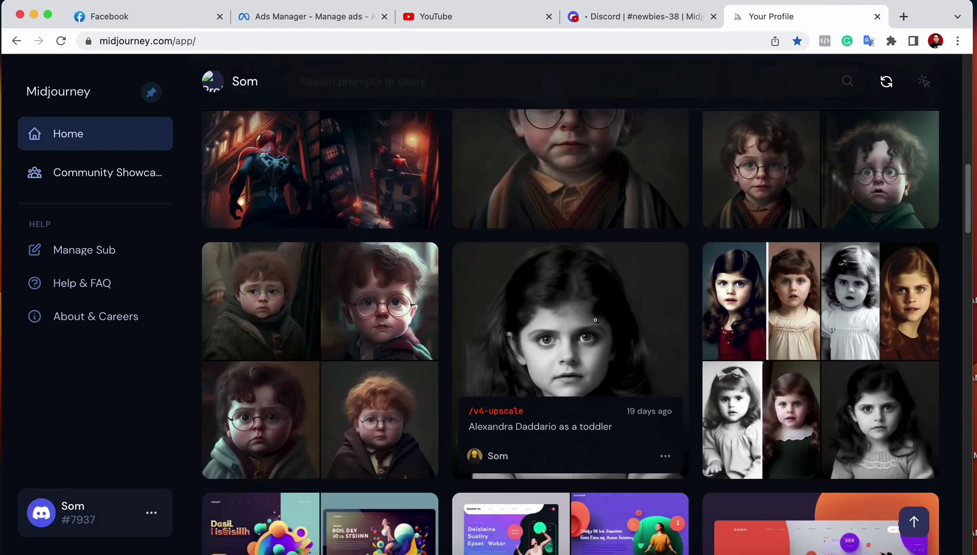
click(594, 319)
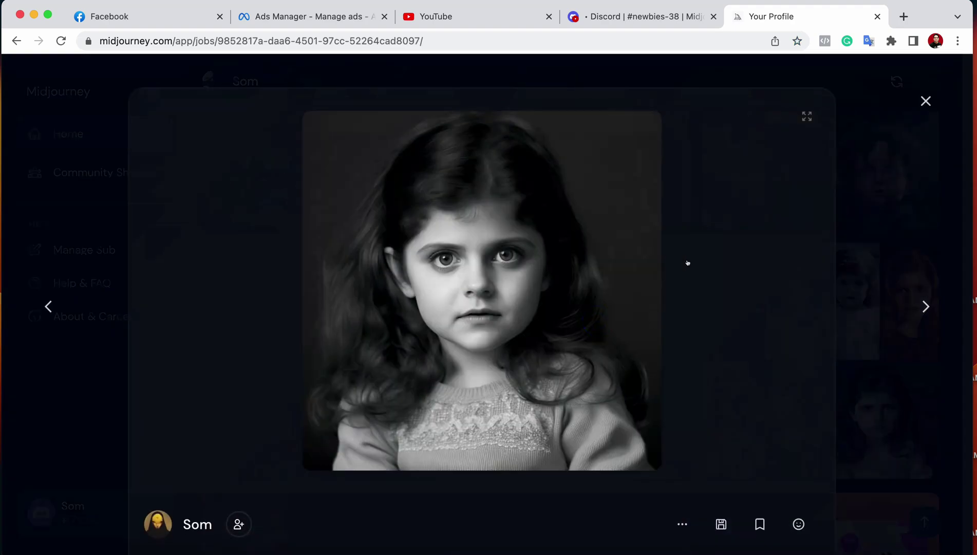
click(897, 201)
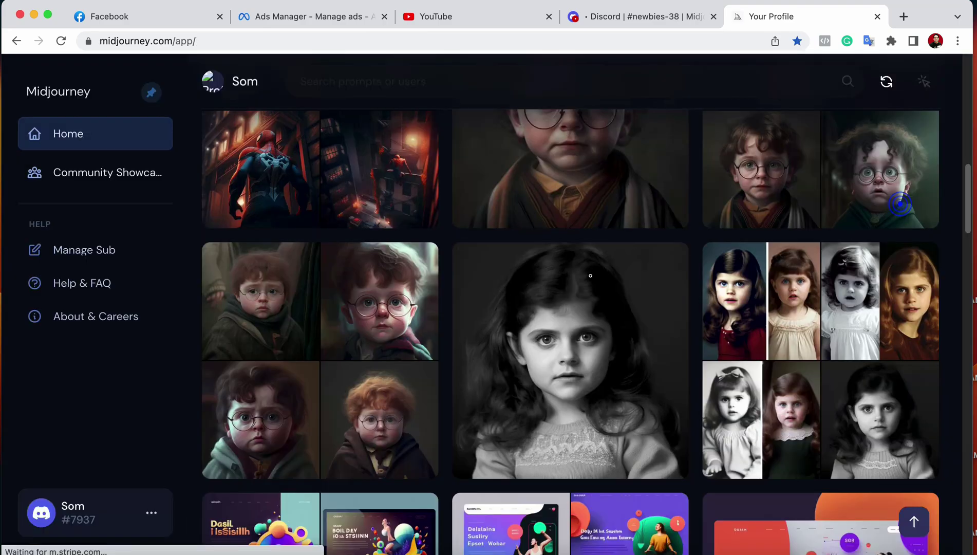
scroll(622, 281, up, 3)
scroll(668, 231, down, 3)
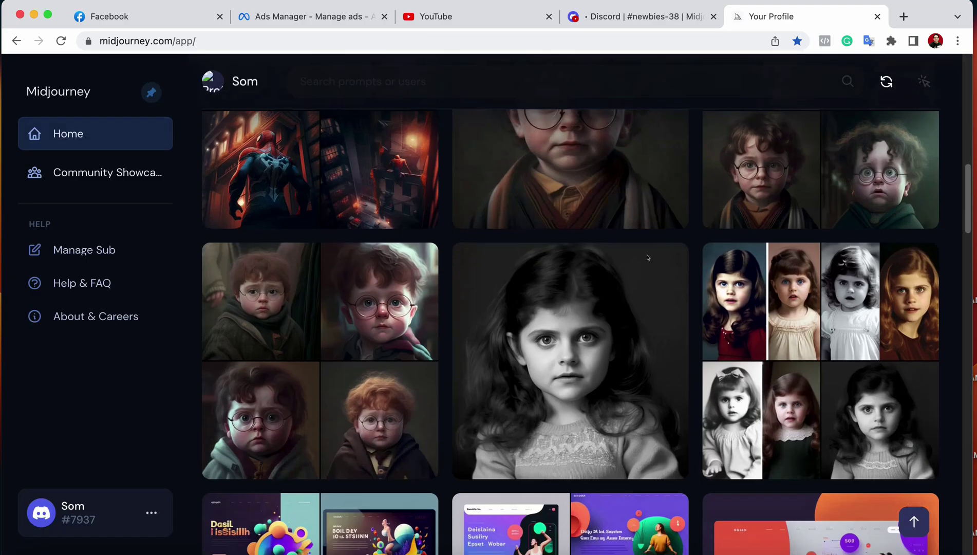
click(612, 279)
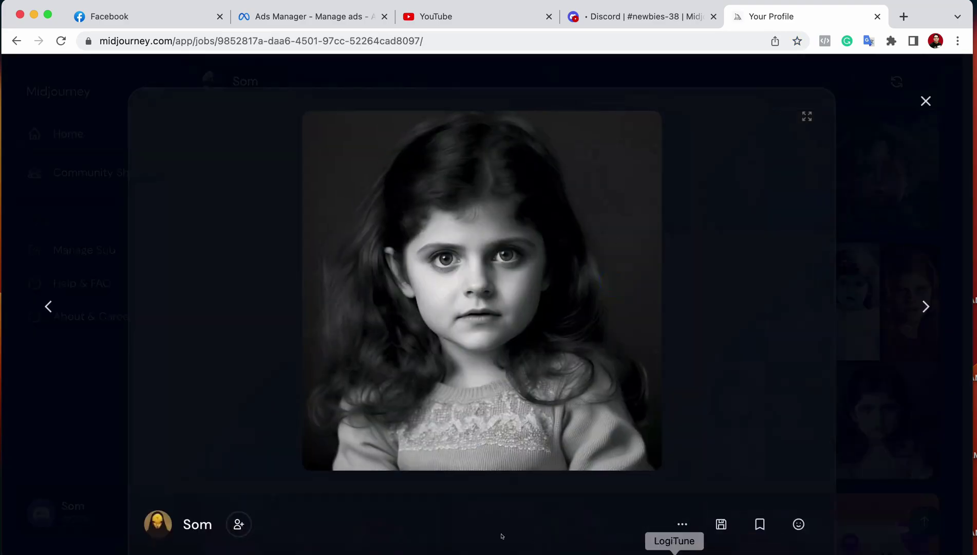
click(718, 527)
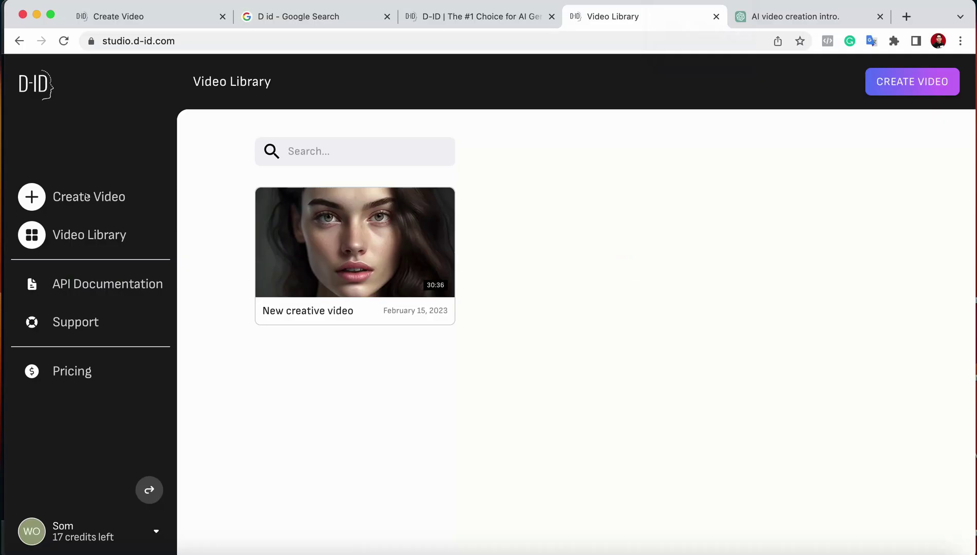
Step: Start a new D-ID creative video for the black-and-white girl presenter
click(64, 200)
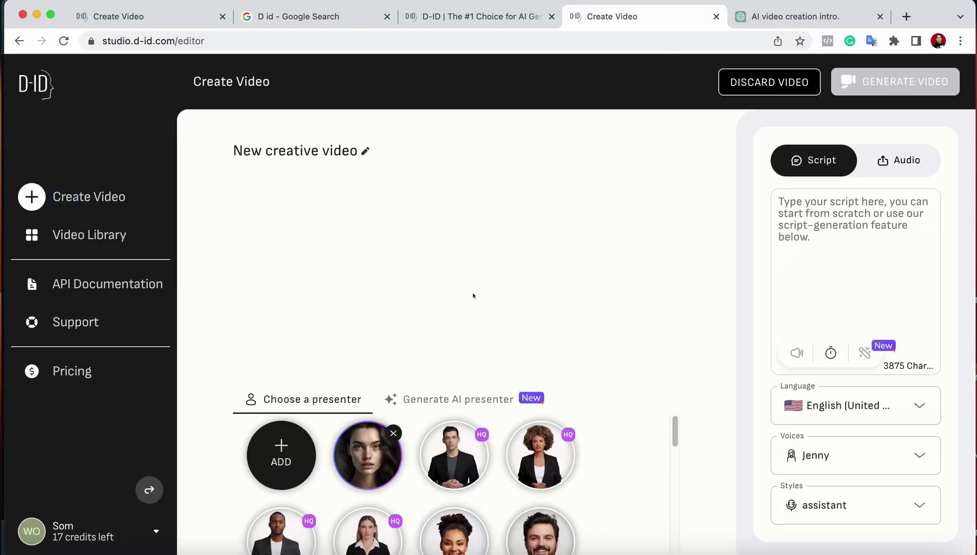
mouse_move(284, 457)
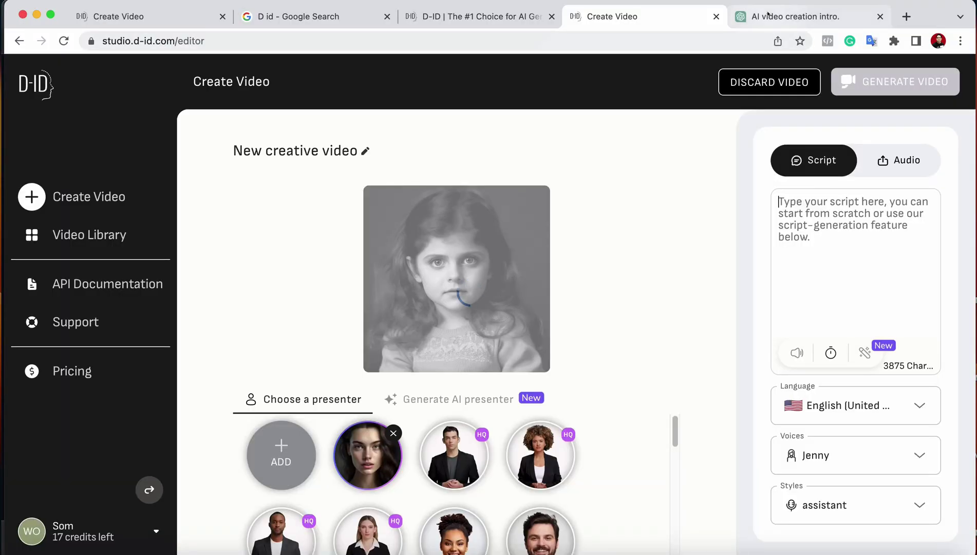
Step: Regenerate ChatGPT's intro script for a fresh narrator welcome line, then return to D-ID
click(769, 16)
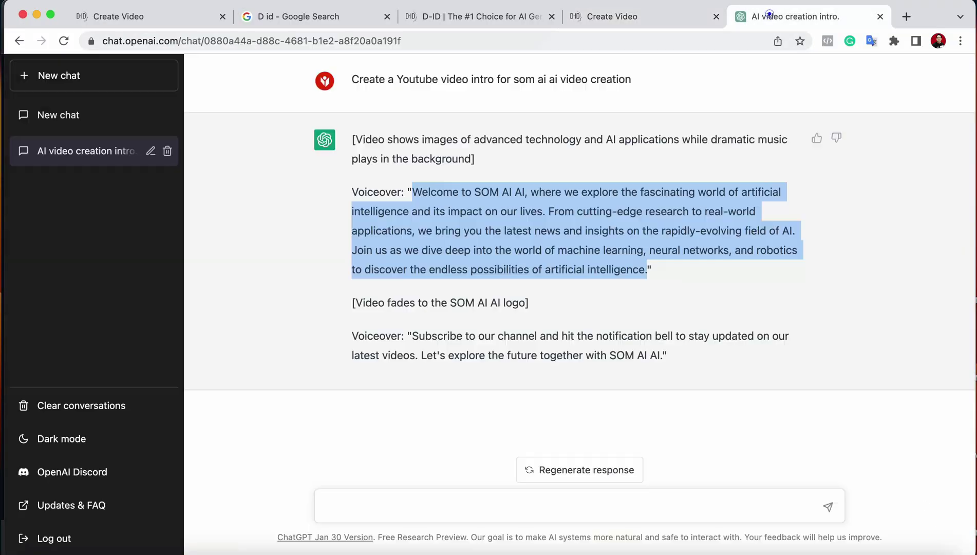
click(525, 213)
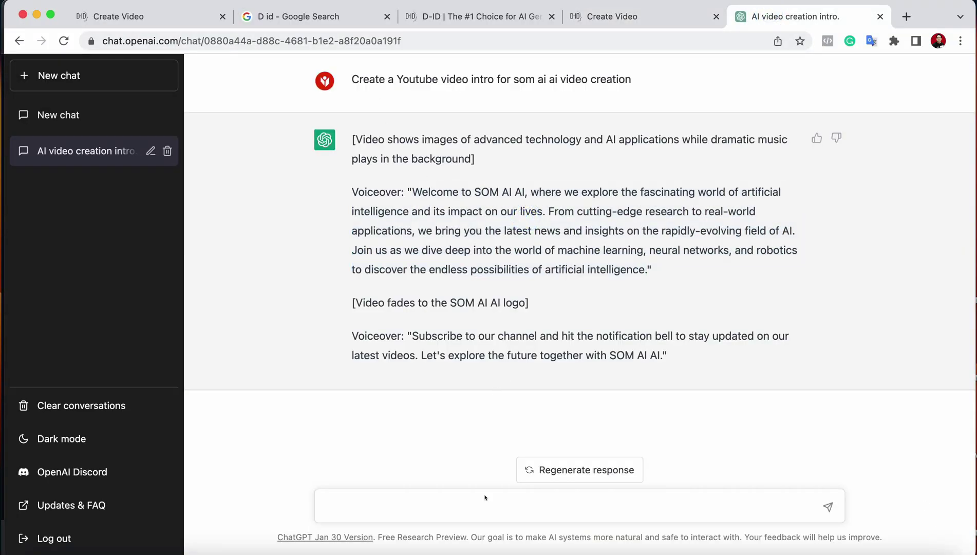
click(583, 469)
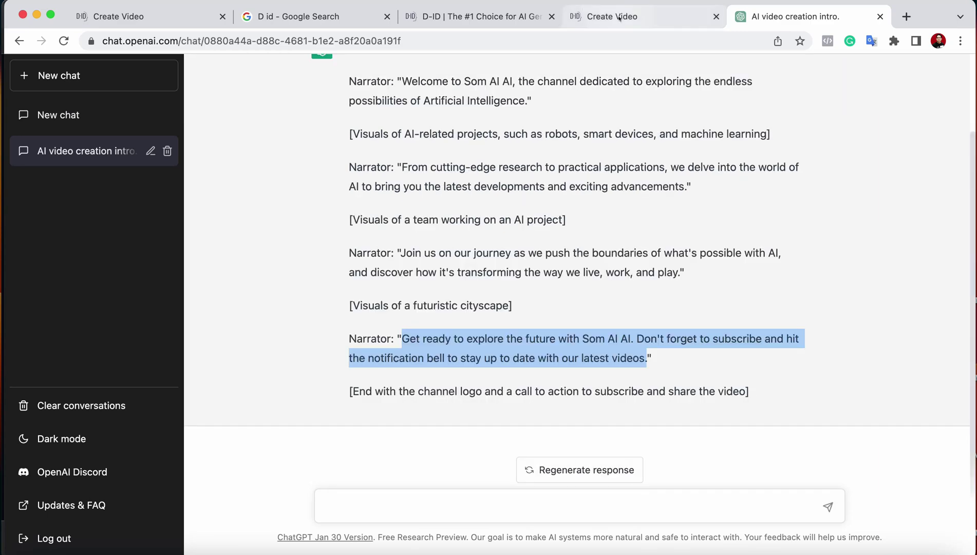
click(614, 16)
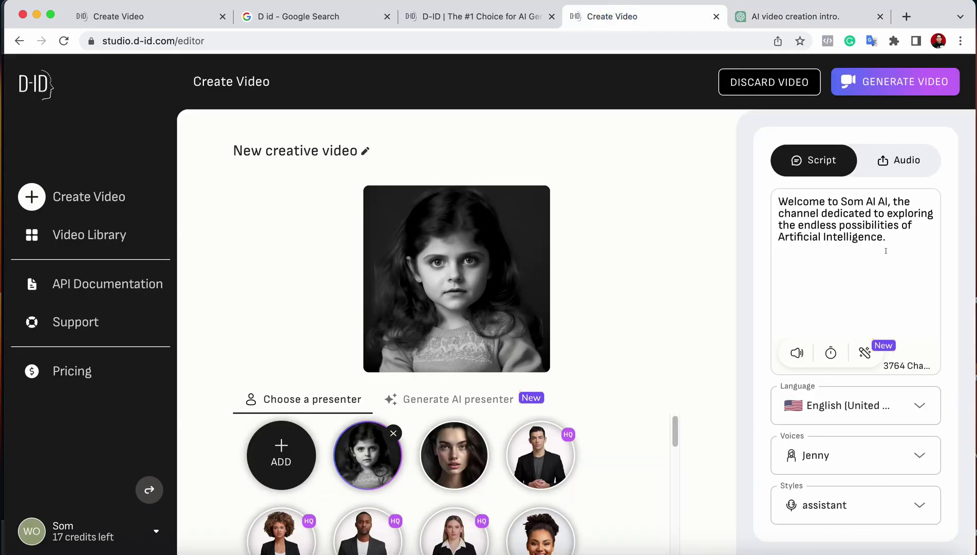
Step: Paste the Som AI intro into the Script box and edit its opening line
text(Get ready to explore the future with Som AI AI. Don't forget to subscribe and hit the notification bell to stay up to date with our latest videos.)
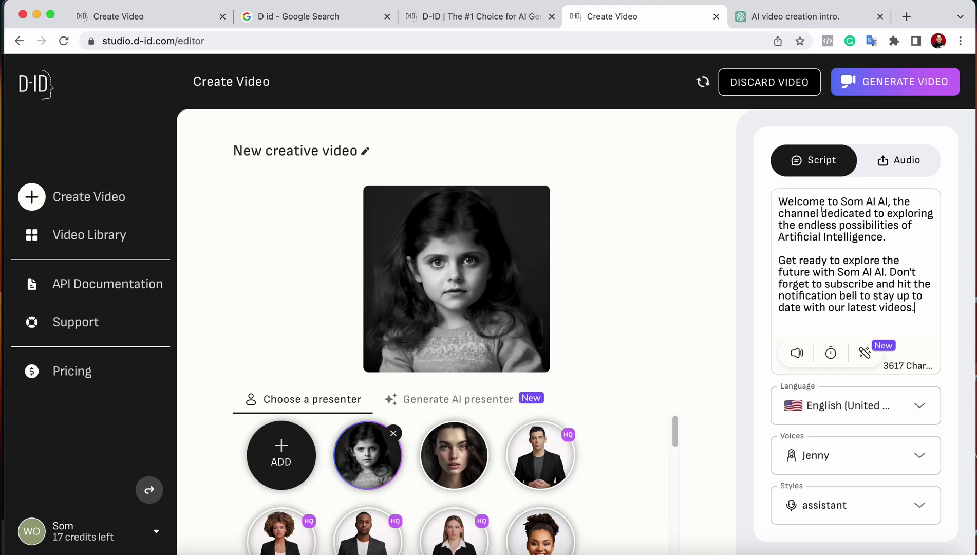
click(780, 197)
key(BackSpace)
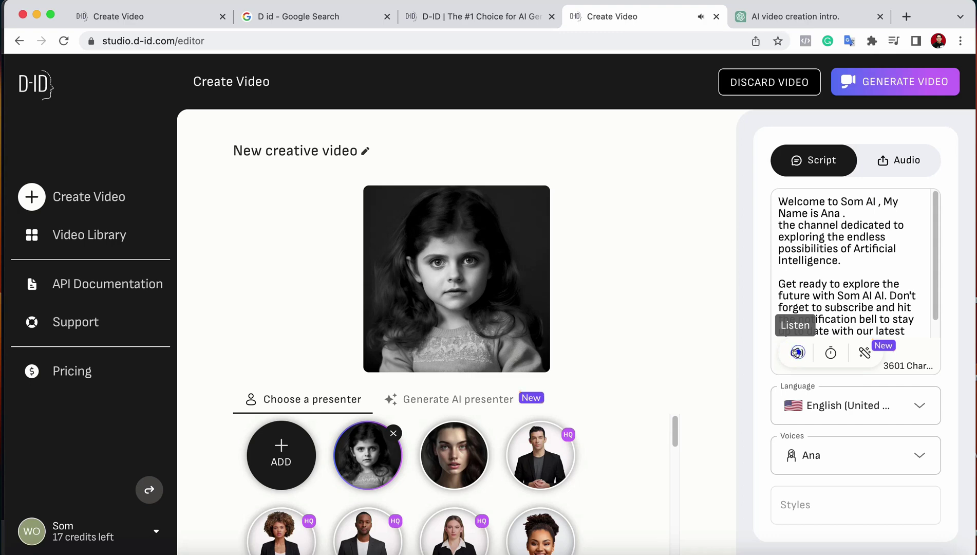
Step: Preview the script in Ana's voice, check speaking styles, and start generating
click(798, 353)
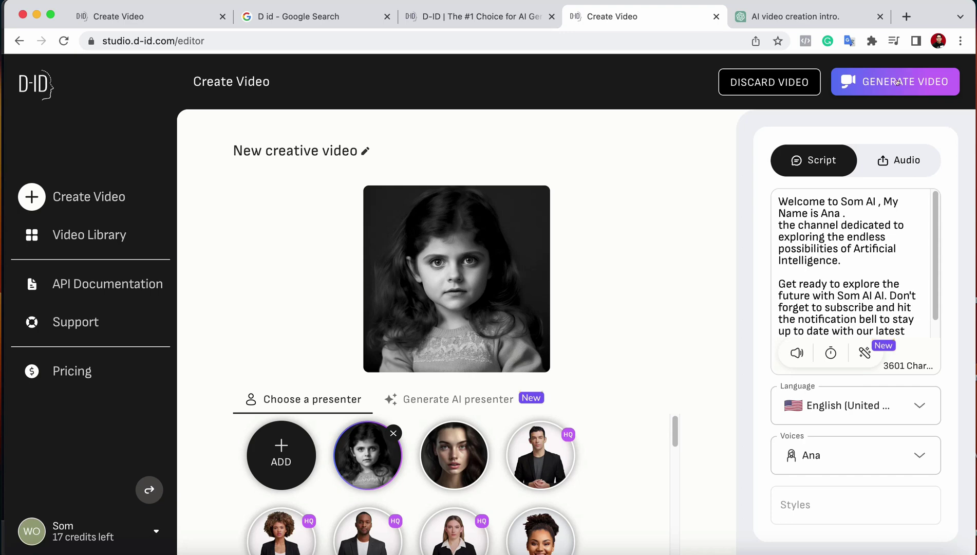
click(833, 505)
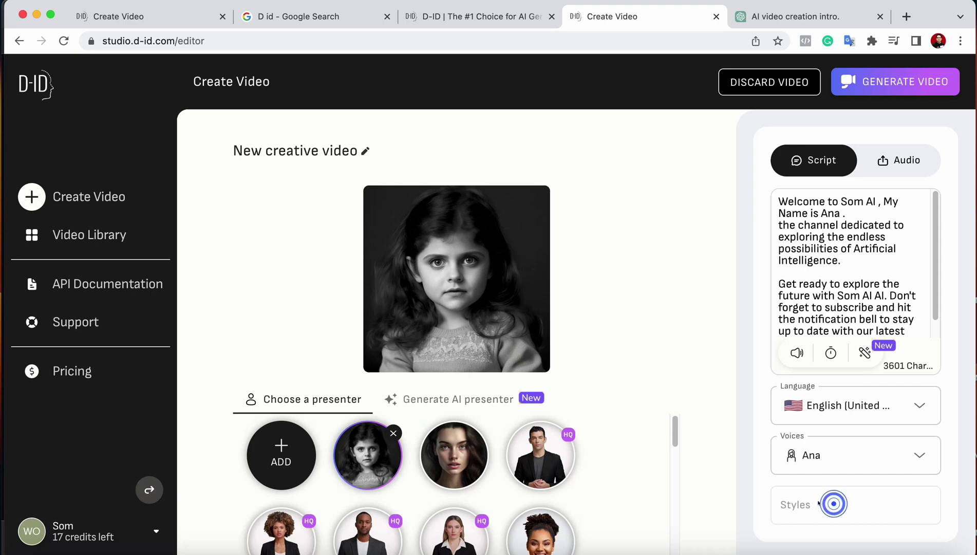
click(884, 84)
Step: Confirm generation of the girl's video, download it as MP4, and close the preview
click(566, 501)
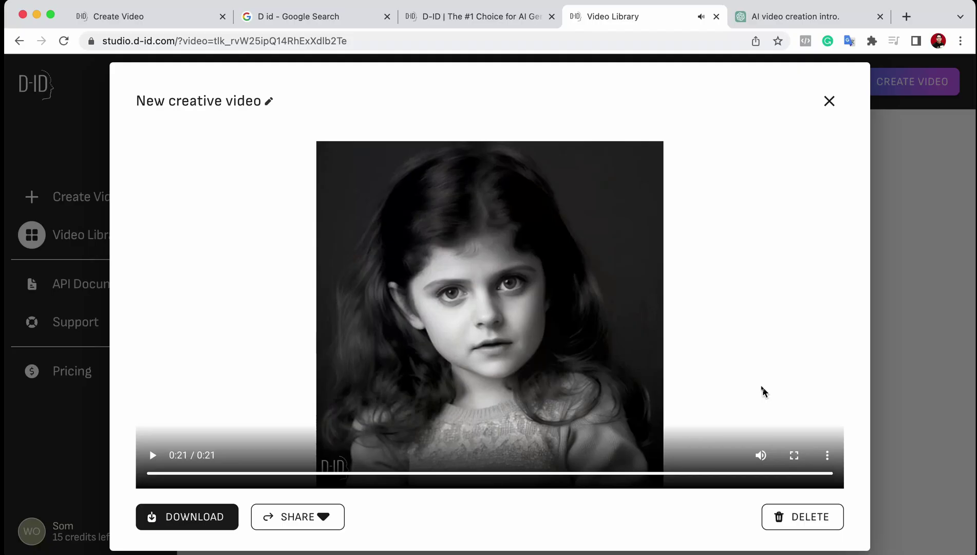
click(189, 518)
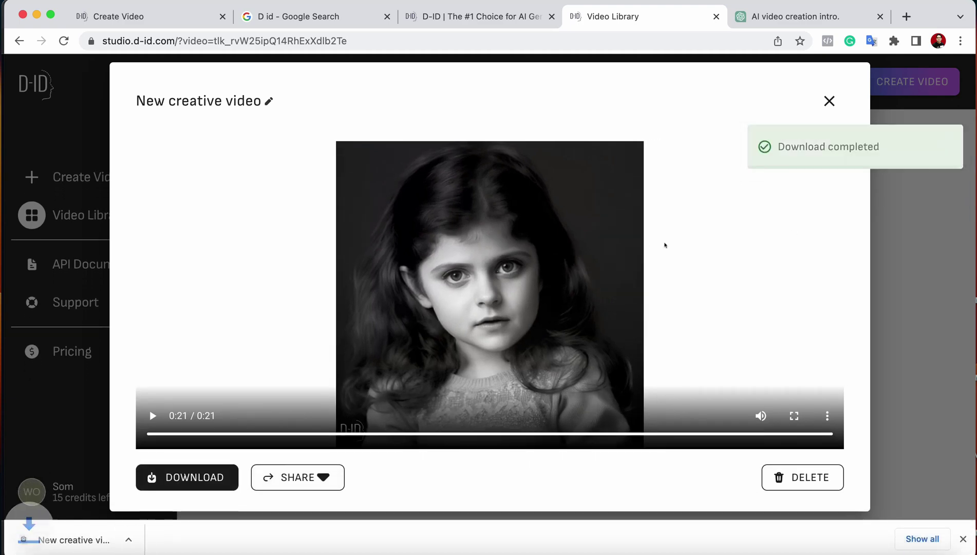
click(829, 100)
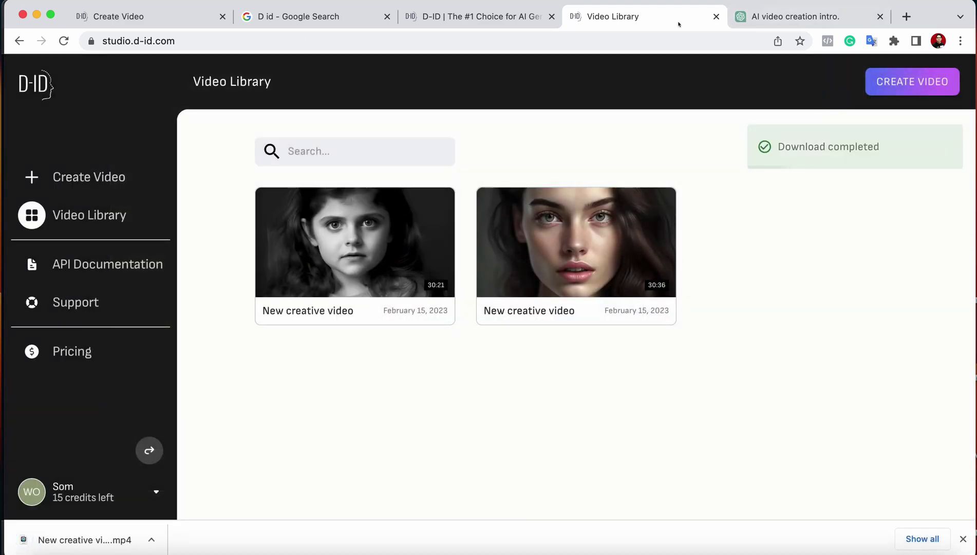
click(905, 17)
text(fiverr)
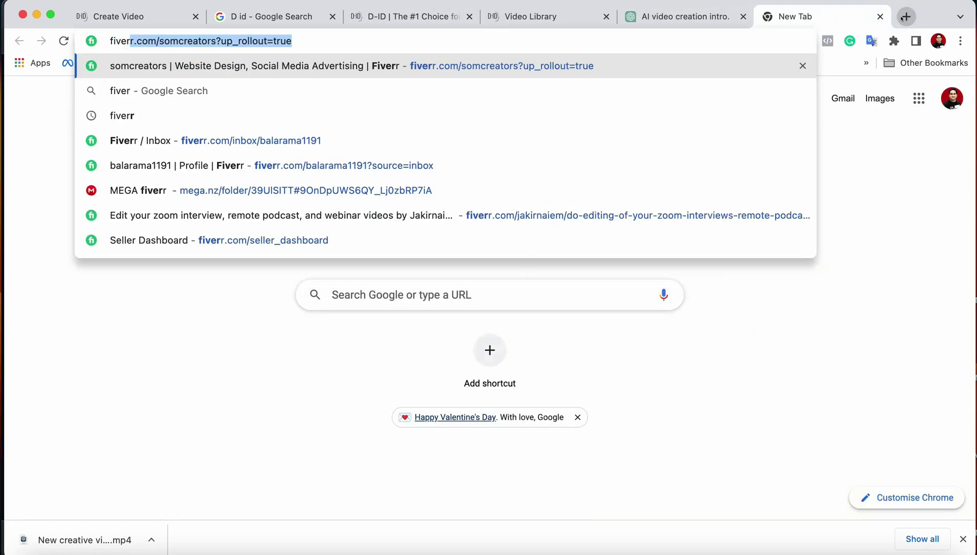
key(Return)
click(175, 81)
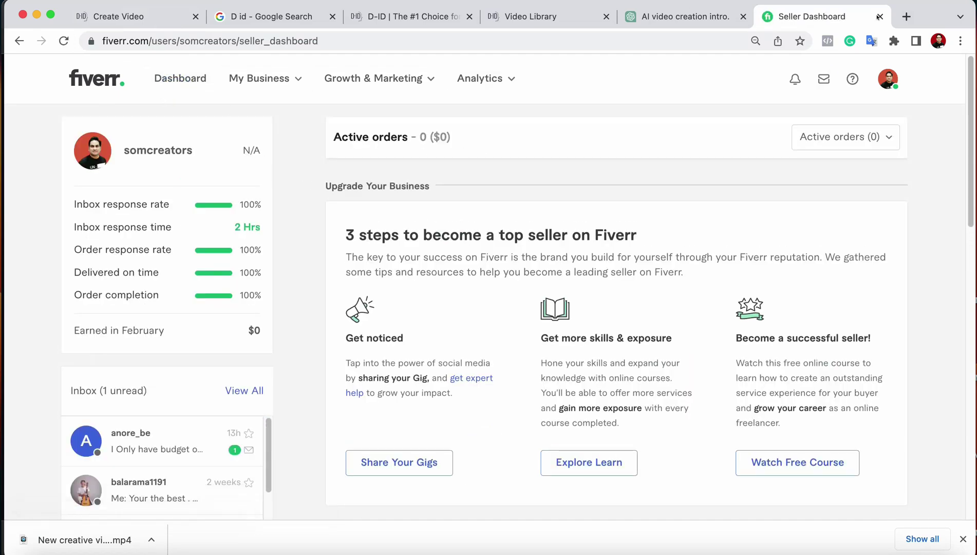
key(super+w)
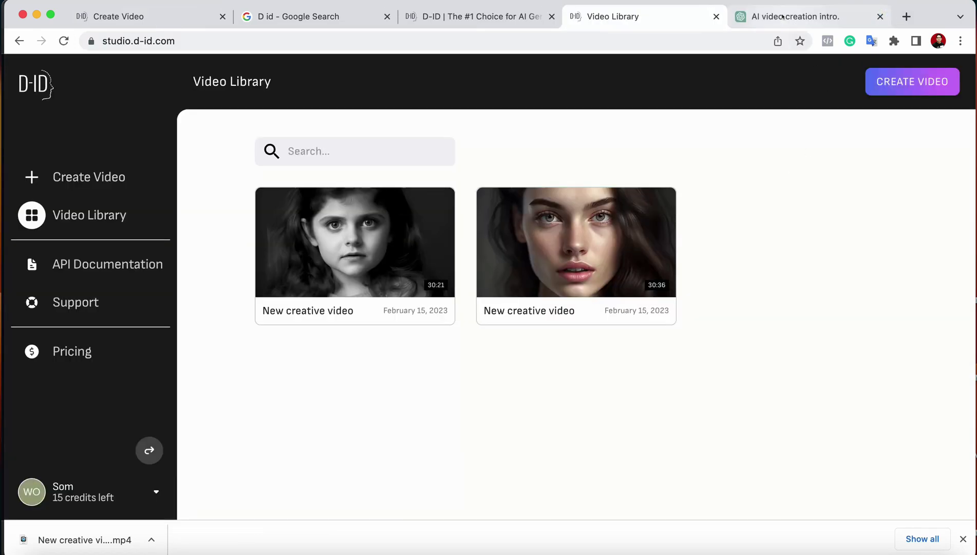
Step: Cycle through the ChatGPT and Video Library tabs, then close the d-id.com homepage tab
click(795, 17)
click(607, 9)
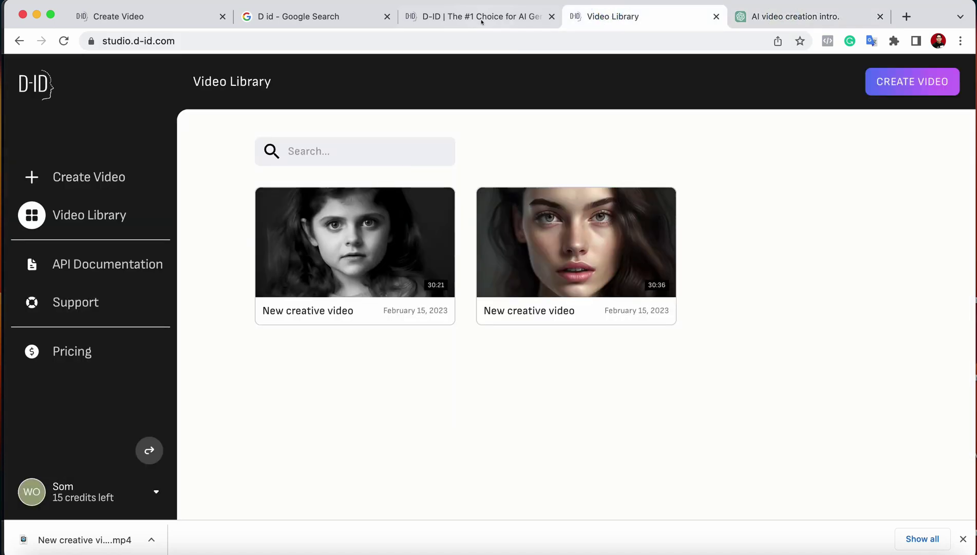
click(478, 16)
click(552, 16)
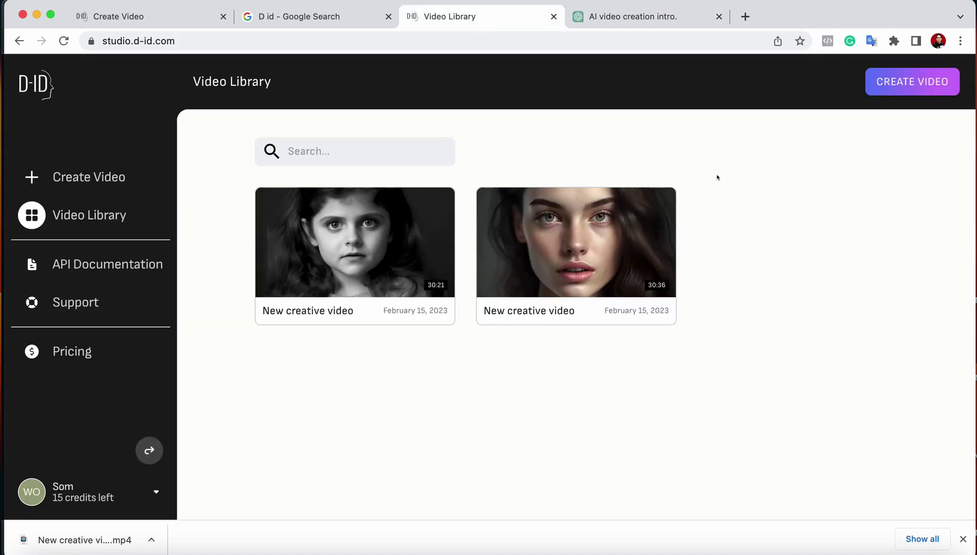